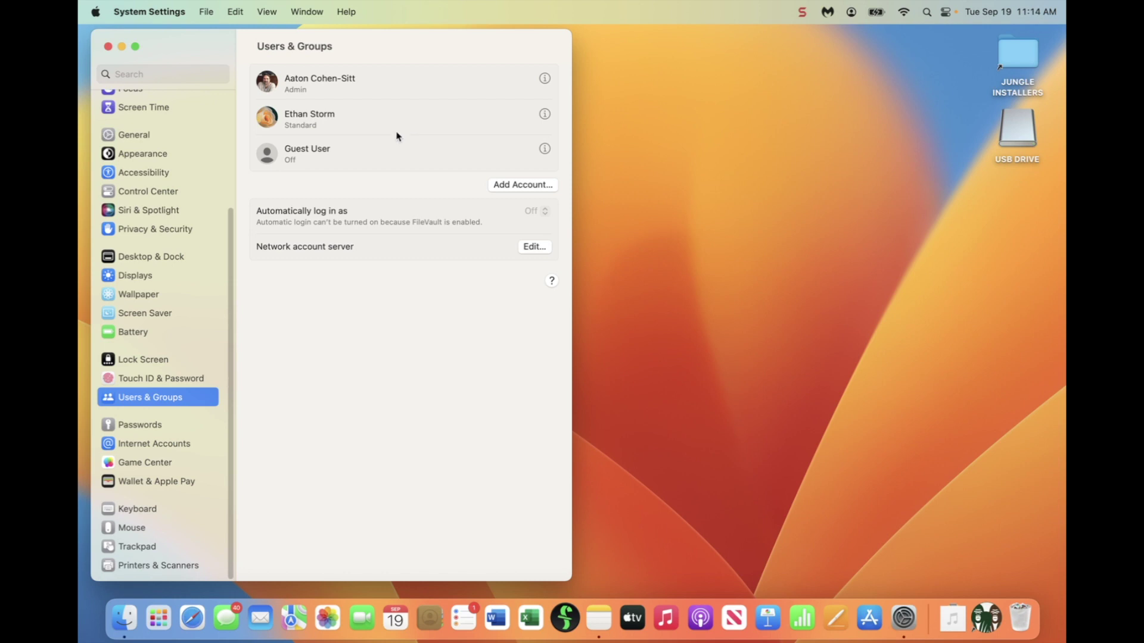
Start a new account, unlocking with the admin password, with full name 'Gorilla User'
{"action": "left_click", "coordinate": [522, 185]}
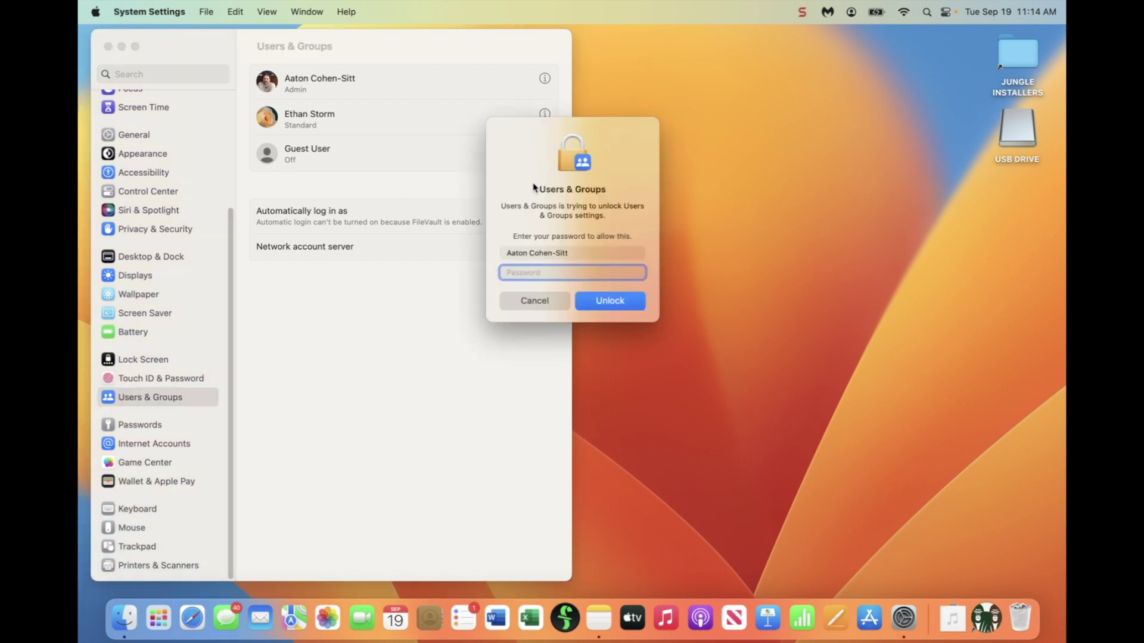
{"action": "type", "text": "••••••••"}
{"action": "left_click", "coordinate": [611, 304]}
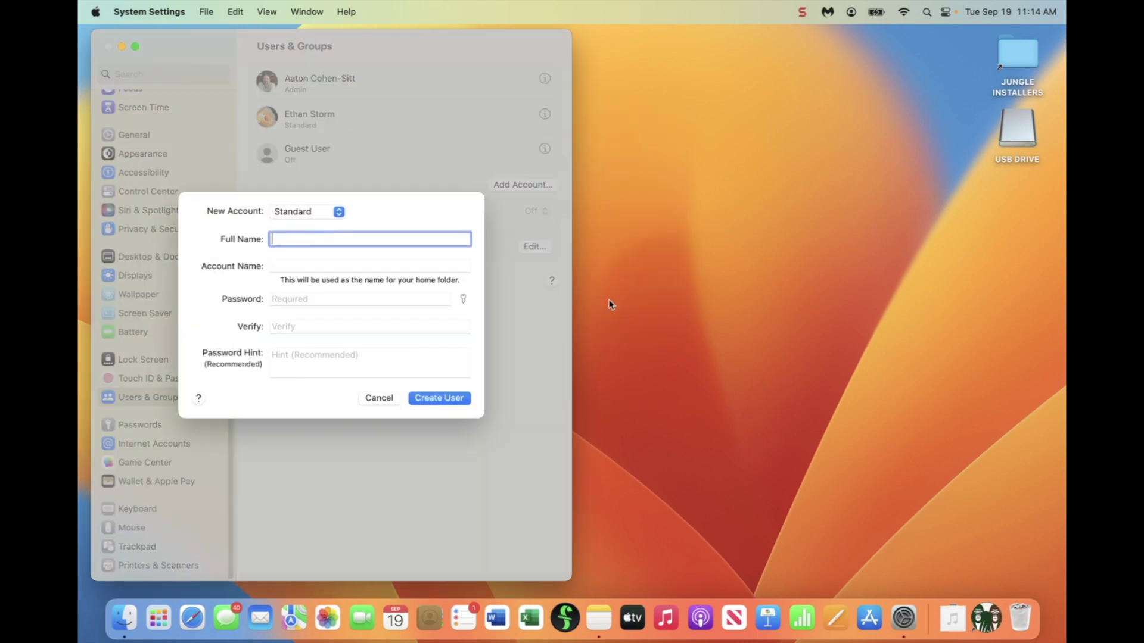
{"action": "type", "text": "Gorilla User"}
{"action": "left_click", "coordinate": [442, 403]}
{"action": "key", "text": "Tab"}
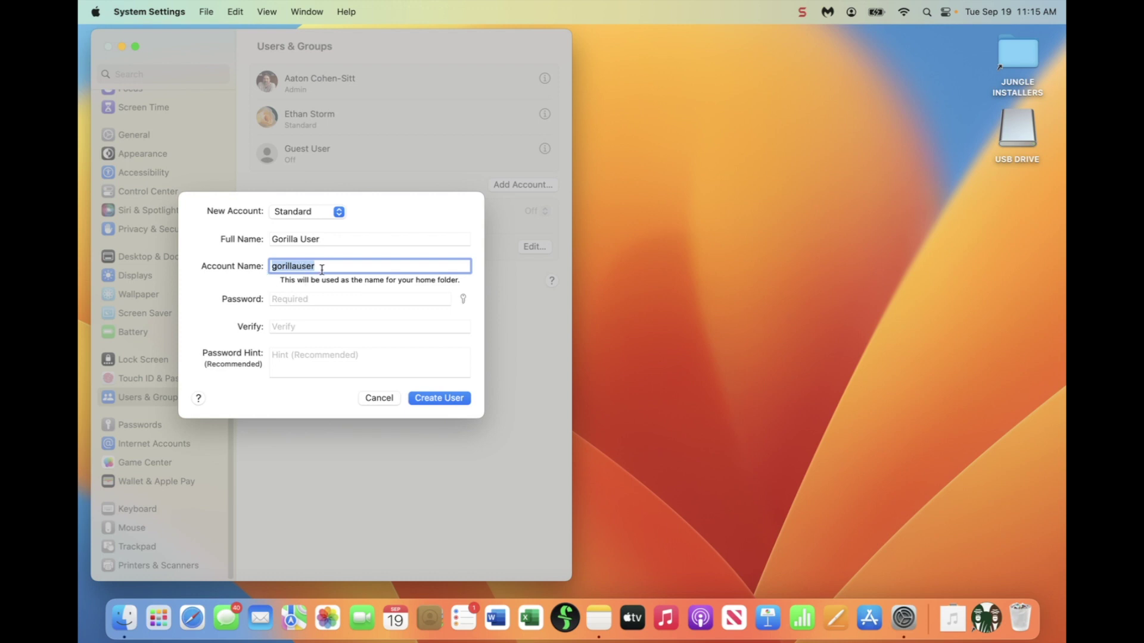
Enter and verify the account password plus a hint, create the user, then log out
{"action": "left_click", "coordinate": [296, 299]}
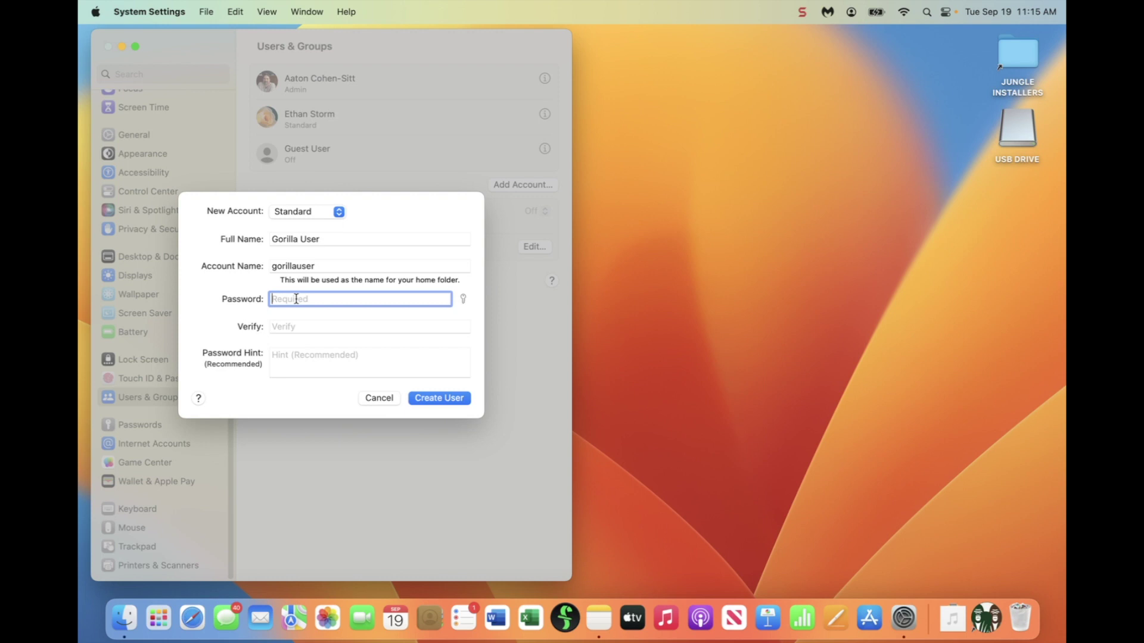
{"action": "type", "text": "•••••••"}
{"action": "key", "text": "Tab"}
{"action": "type", "text": "•••••••"}
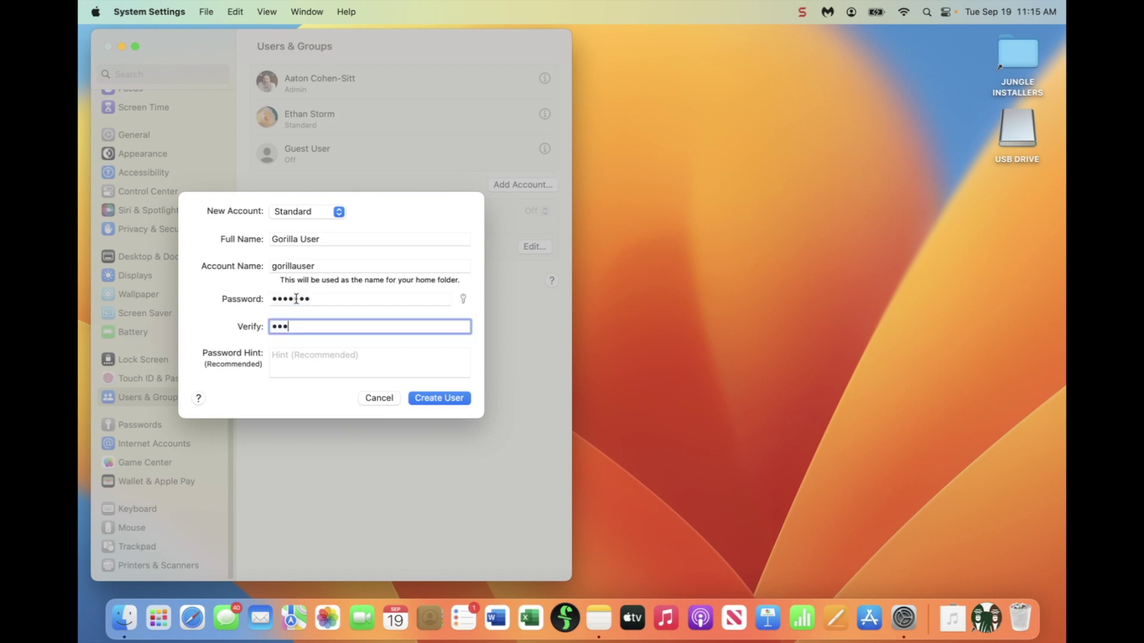
{"action": "left_click", "coordinate": [286, 363]}
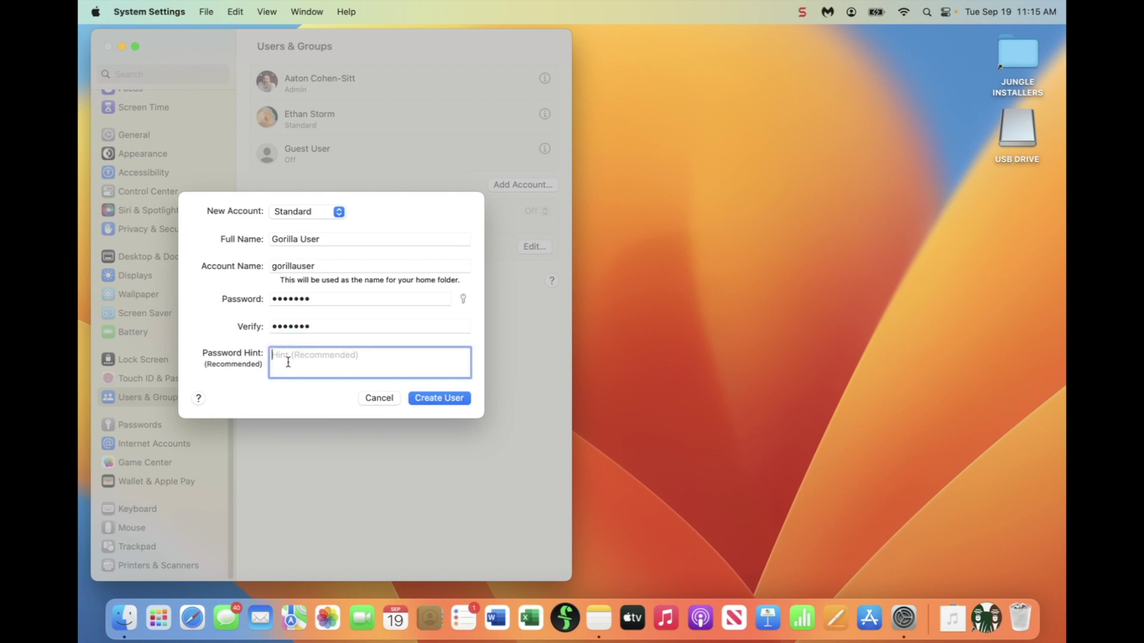
{"action": "type", "text": "gorilla"}
{"action": "left_click", "coordinate": [445, 396]}
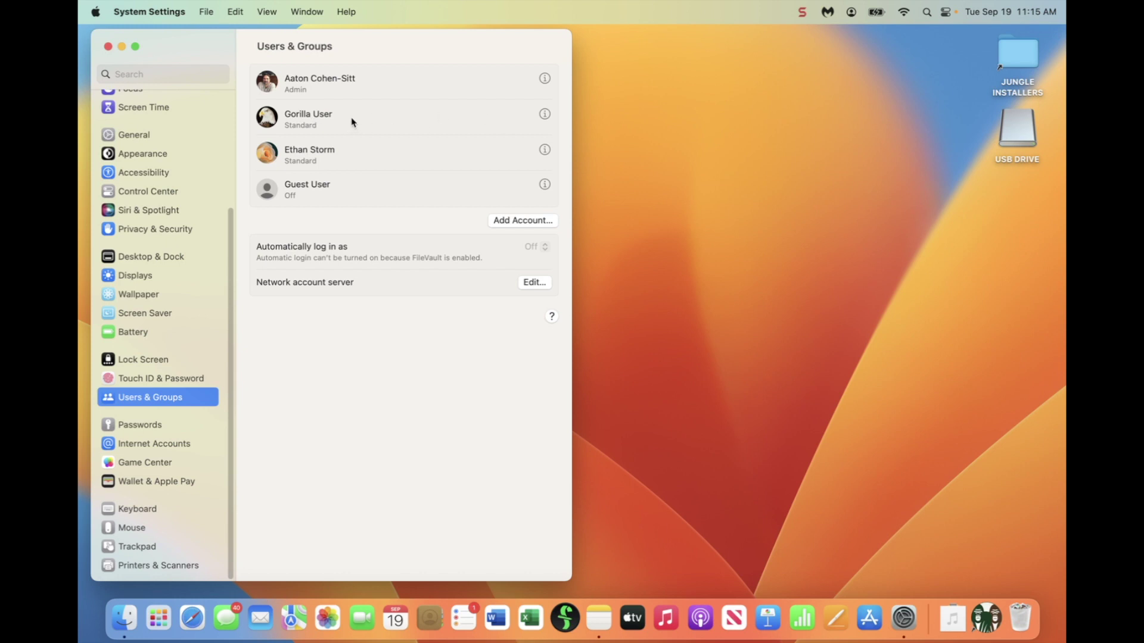
{"action": "left_click", "coordinate": [95, 11]}
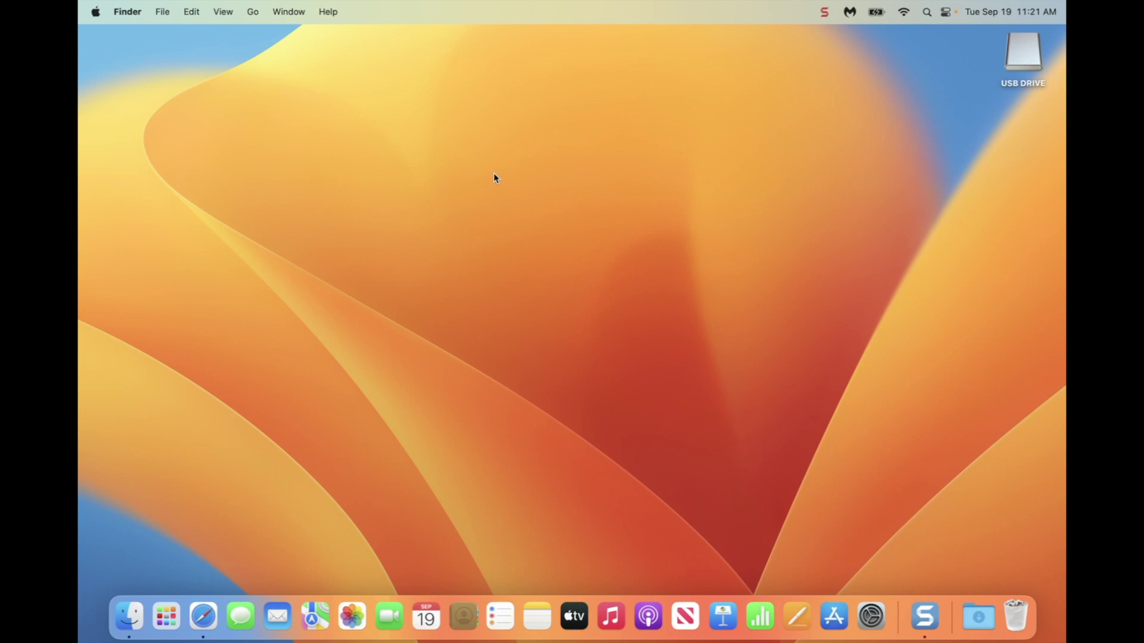
Open System Settings from the Apple menu in the Gorilla User session
{"action": "left_click", "coordinate": [97, 13]}
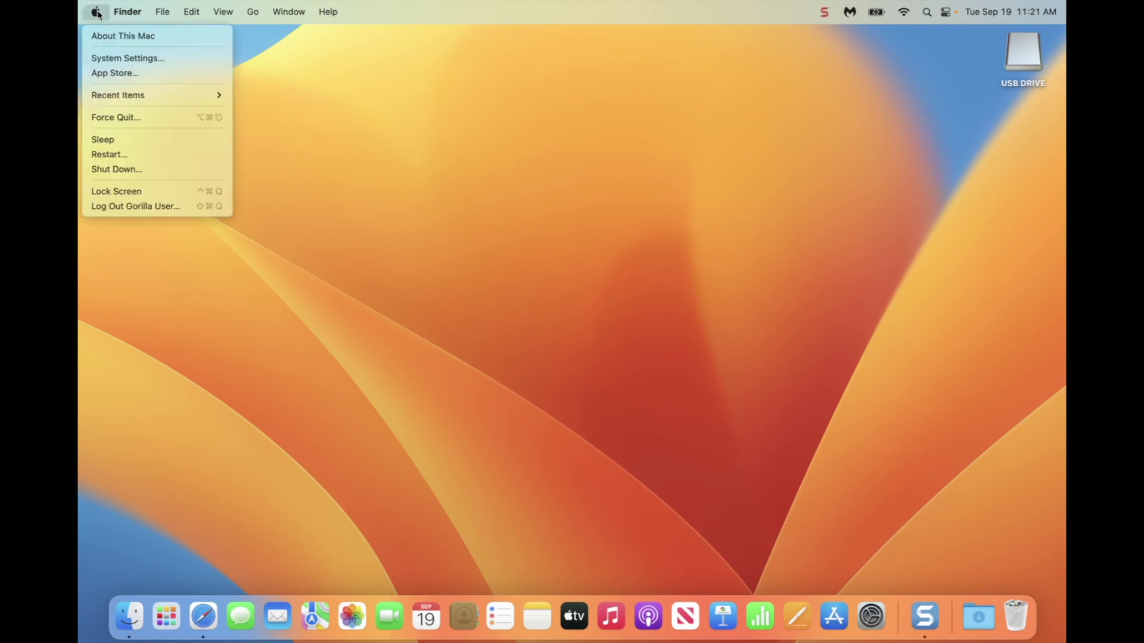
{"action": "left_click", "coordinate": [99, 60]}
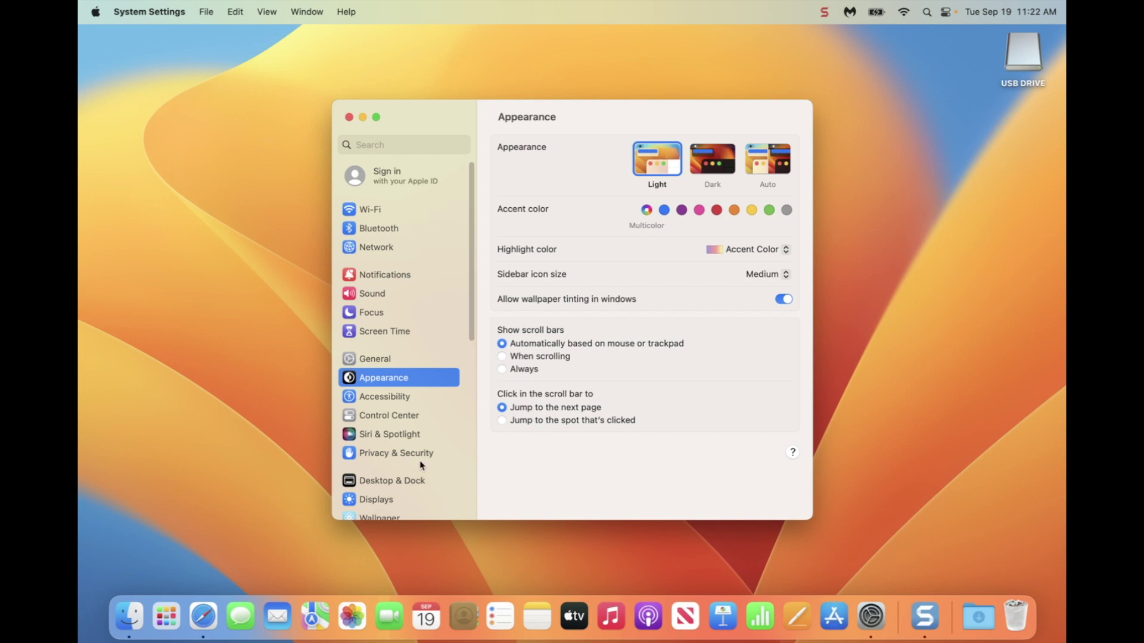
Open the Wallpaper settings and try a custom colour, dismissing the colour picker
{"action": "left_click", "coordinate": [384, 516]}
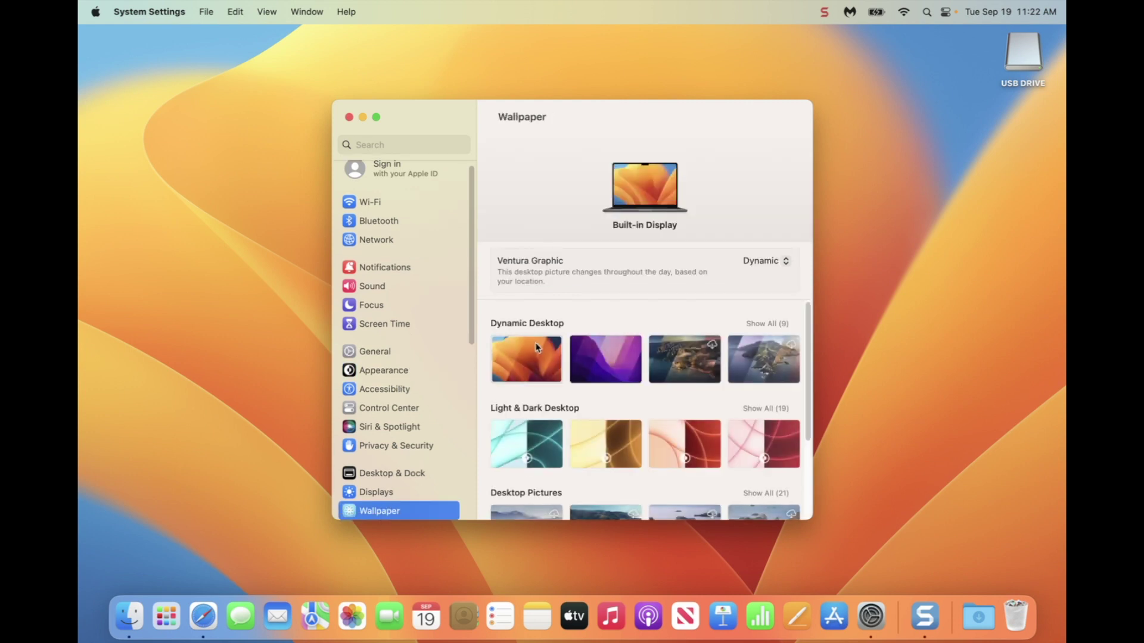
{"action": "left_click_drag", "start_coordinate": [810, 414], "coordinate": [820, 506]}
{"action": "left_click", "coordinate": [586, 456]}
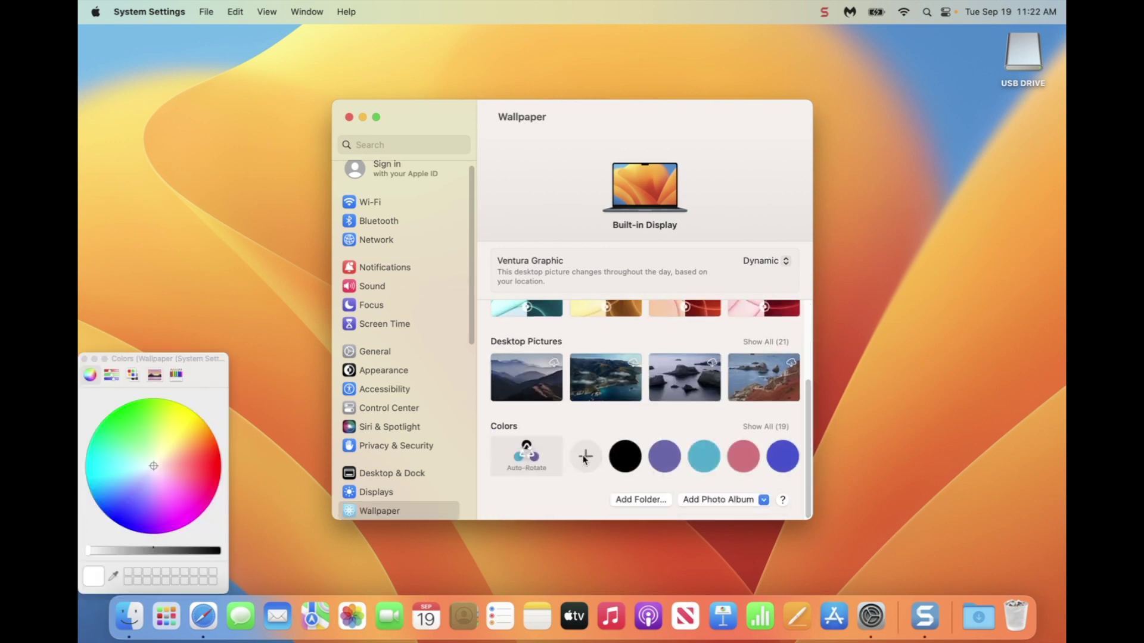
{"action": "left_click", "coordinate": [88, 359]}
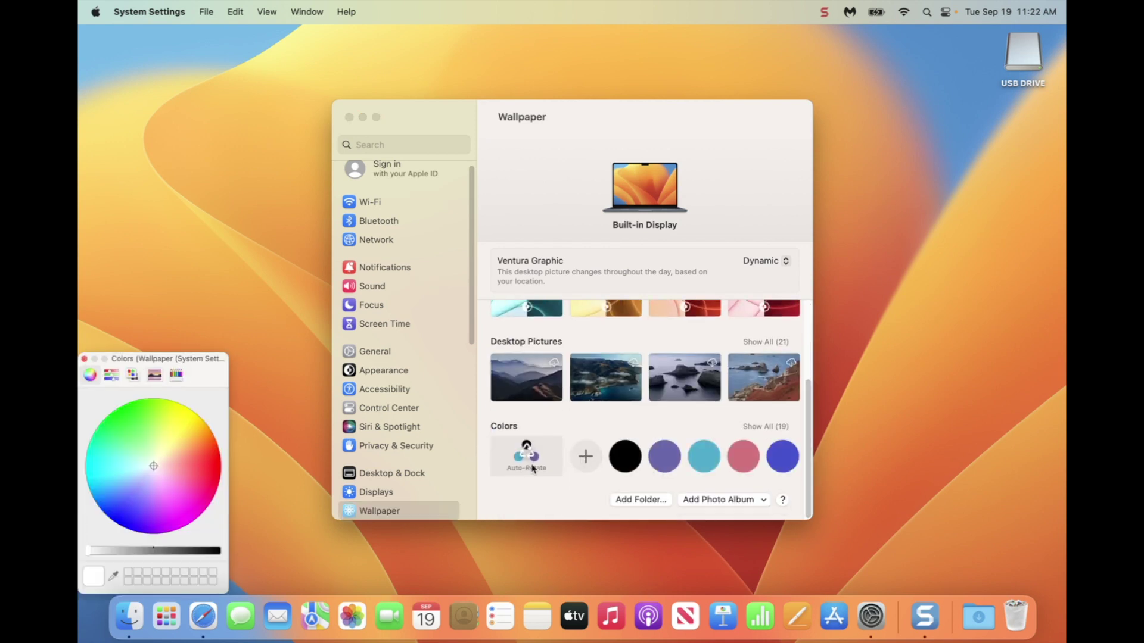
{"action": "left_click", "coordinate": [84, 359]}
Add gorilla background.png from the USB DRIVE as the wallpaper
{"action": "left_click", "coordinate": [658, 504]}
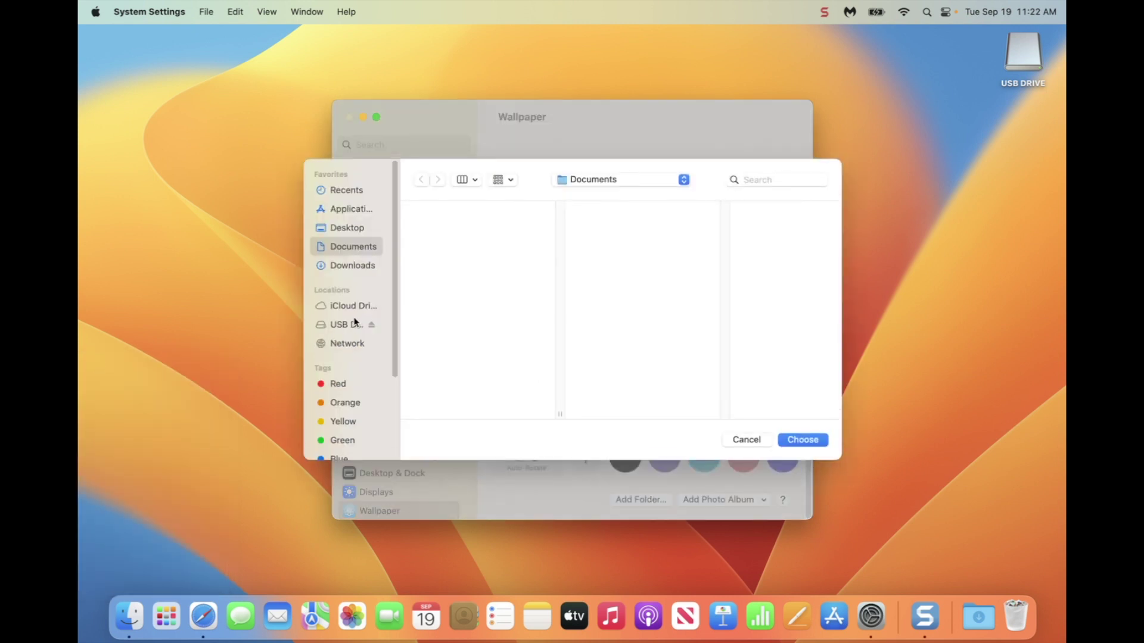
{"action": "left_click", "coordinate": [351, 327]}
{"action": "left_click", "coordinate": [482, 215]}
{"action": "left_click", "coordinate": [801, 444]}
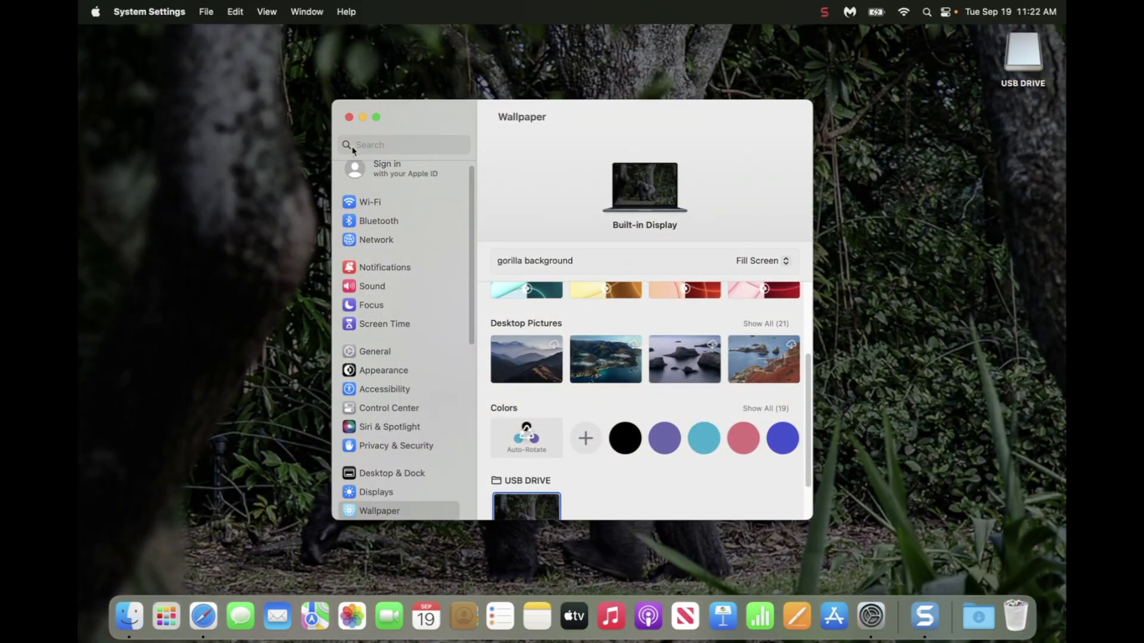
Check the user list shows the new Standard account, then close System Settings
{"action": "scroll", "coordinate": [417, 205], "scroll_direction": "down", "scroll_amount": 10}
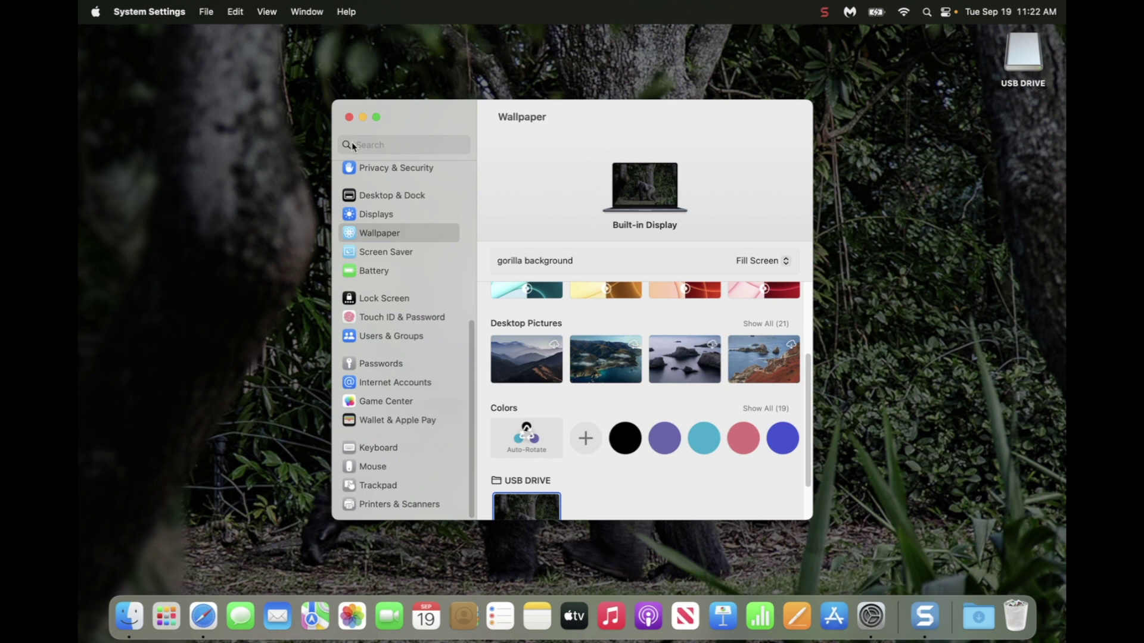
{"action": "scroll", "coordinate": [377, 369], "scroll_direction": "up", "scroll_amount": 3}
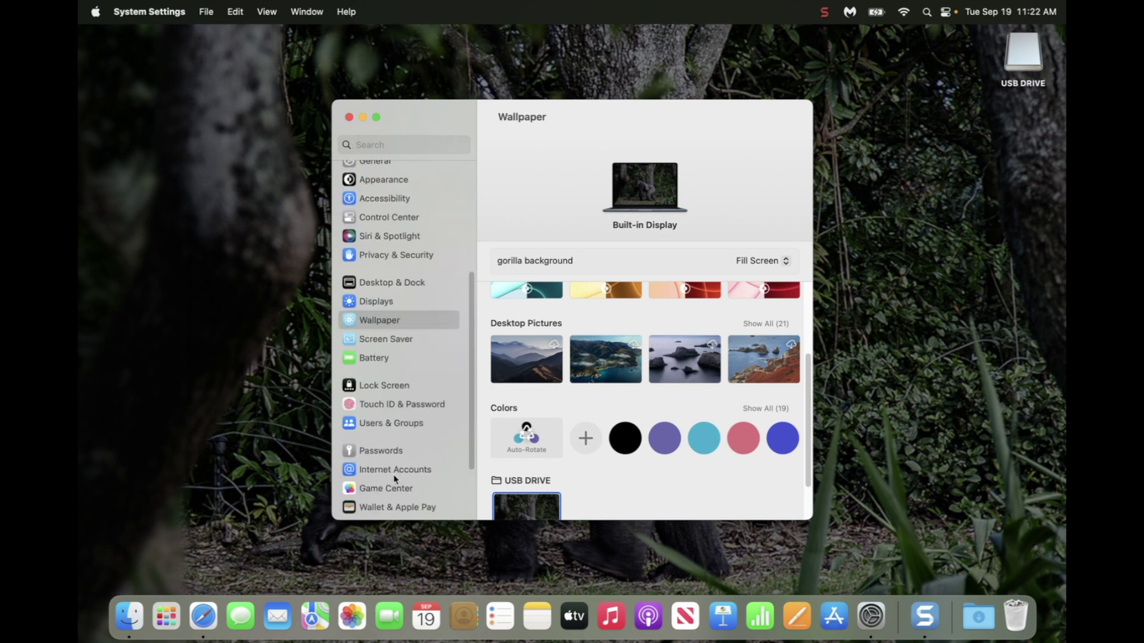
{"action": "left_click", "coordinate": [393, 422]}
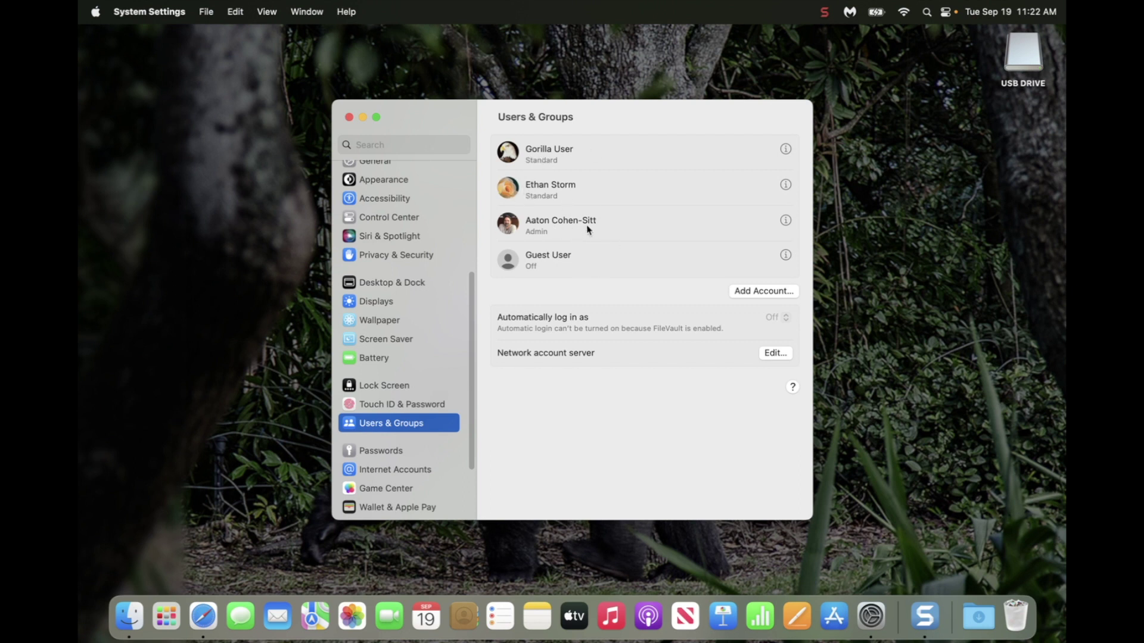
{"action": "left_click", "coordinate": [349, 117]}
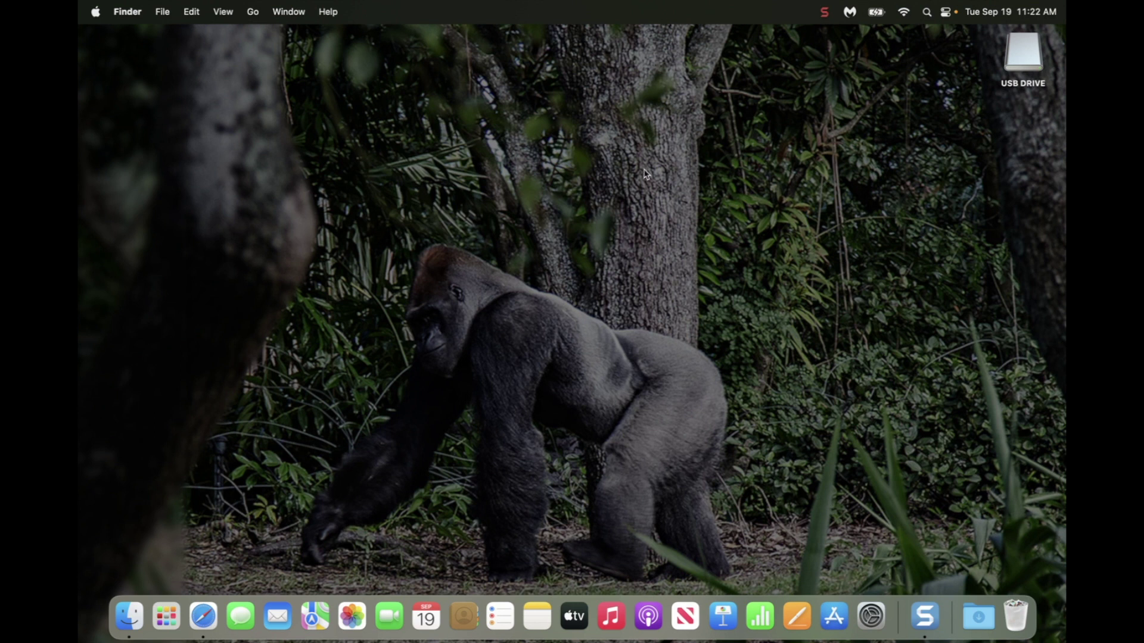
Open an enlarged Finder window on Applications and select Gorilla (19.6.1, 690 MB)
{"action": "left_click", "coordinate": [128, 11]}
{"action": "mouse_move", "coordinate": [163, 11]}
{"action": "left_click", "coordinate": [173, 36]}
{"action": "left_click_drag", "start_coordinate": [688, 282], "coordinate": [703, 485]}
{"action": "left_click", "coordinate": [204, 207]}
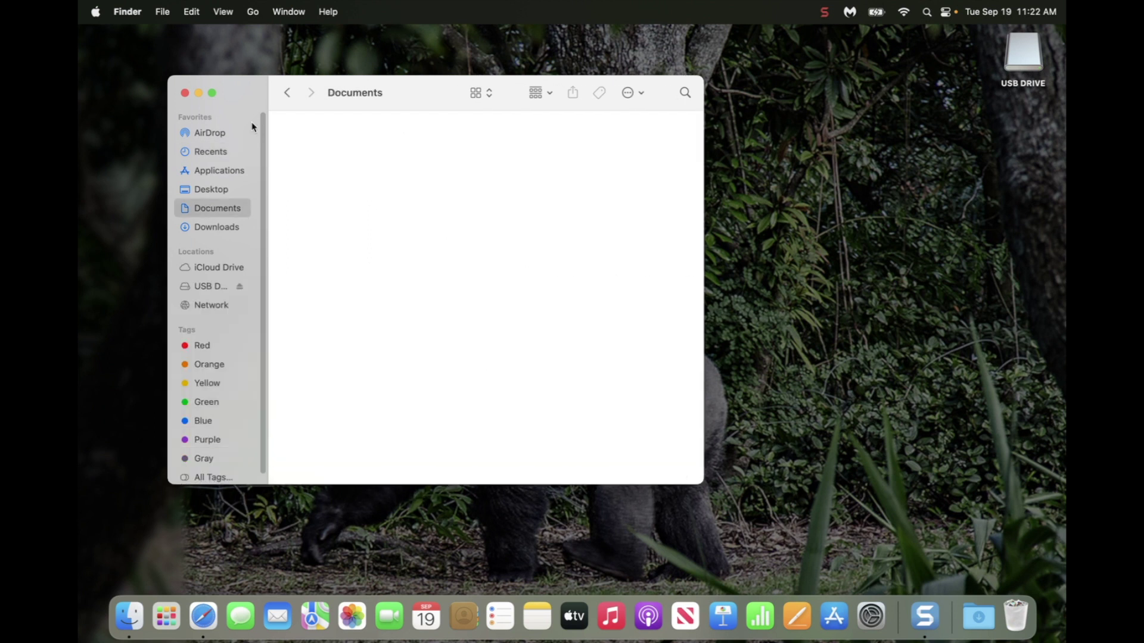
{"action": "left_click_drag", "start_coordinate": [252, 97], "coordinate": [231, 84]}
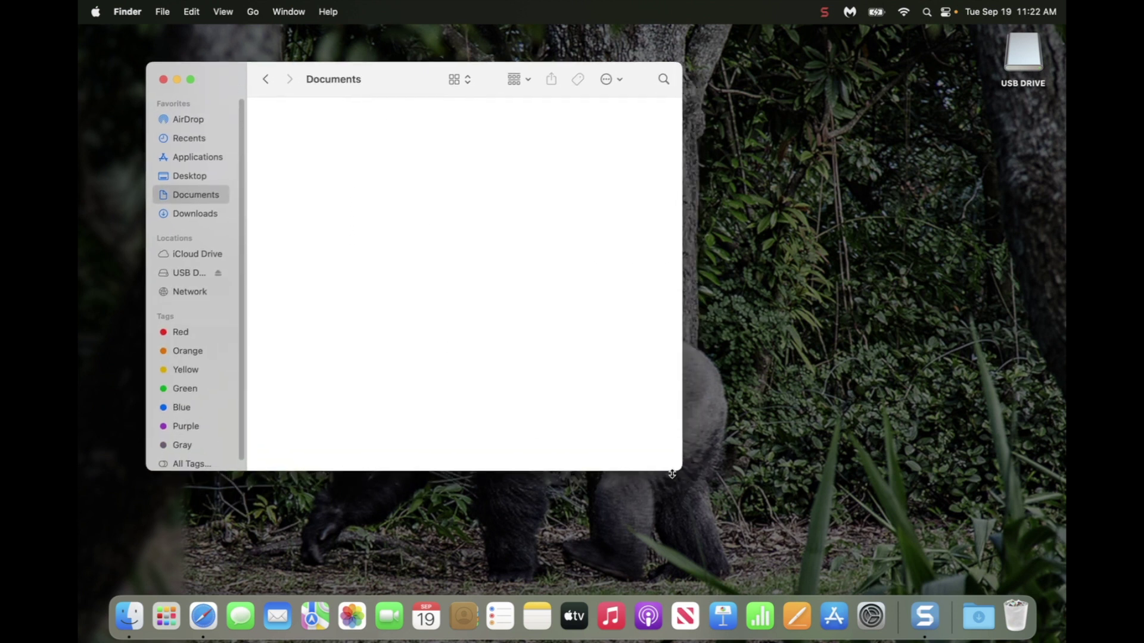
{"action": "left_click_drag", "start_coordinate": [679, 469], "coordinate": [726, 547]}
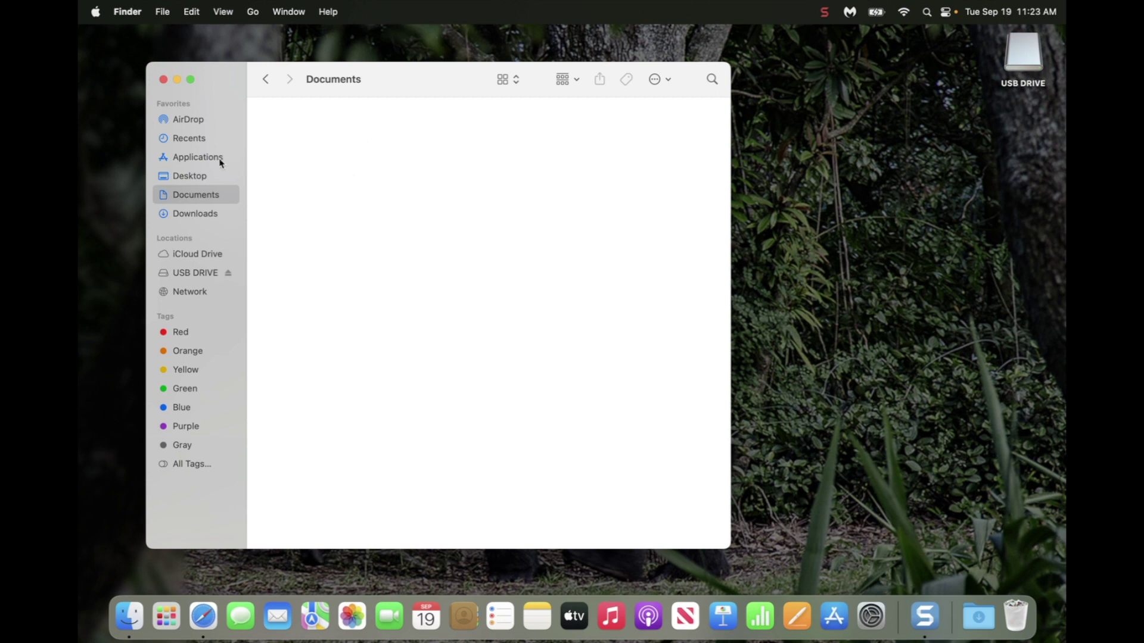
{"action": "left_click", "coordinate": [181, 160]}
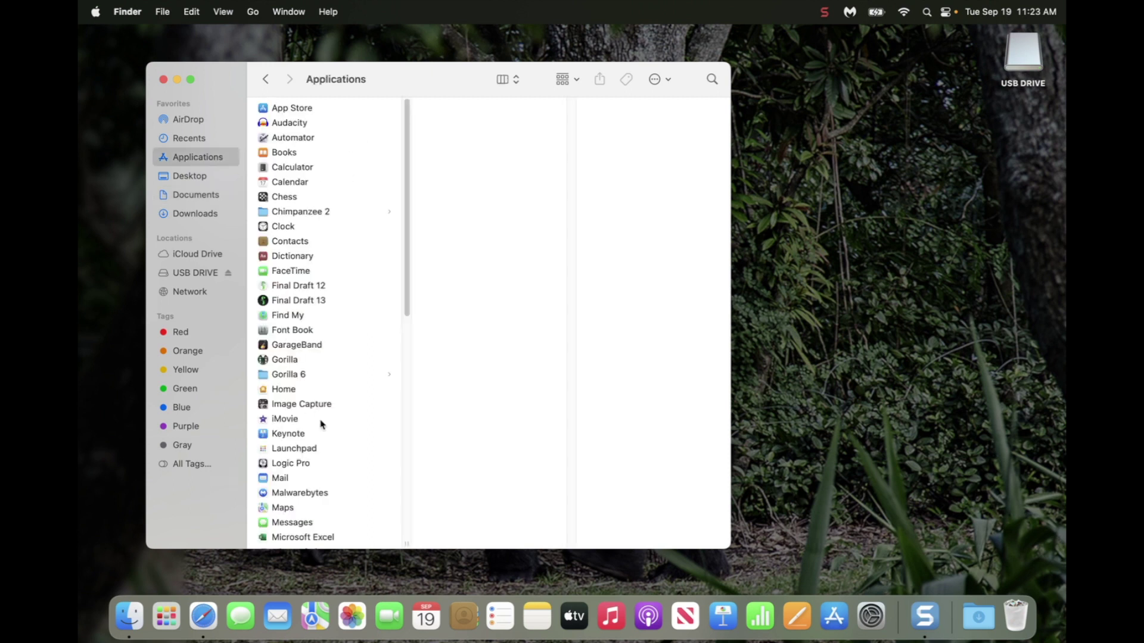
{"action": "left_click", "coordinate": [269, 361]}
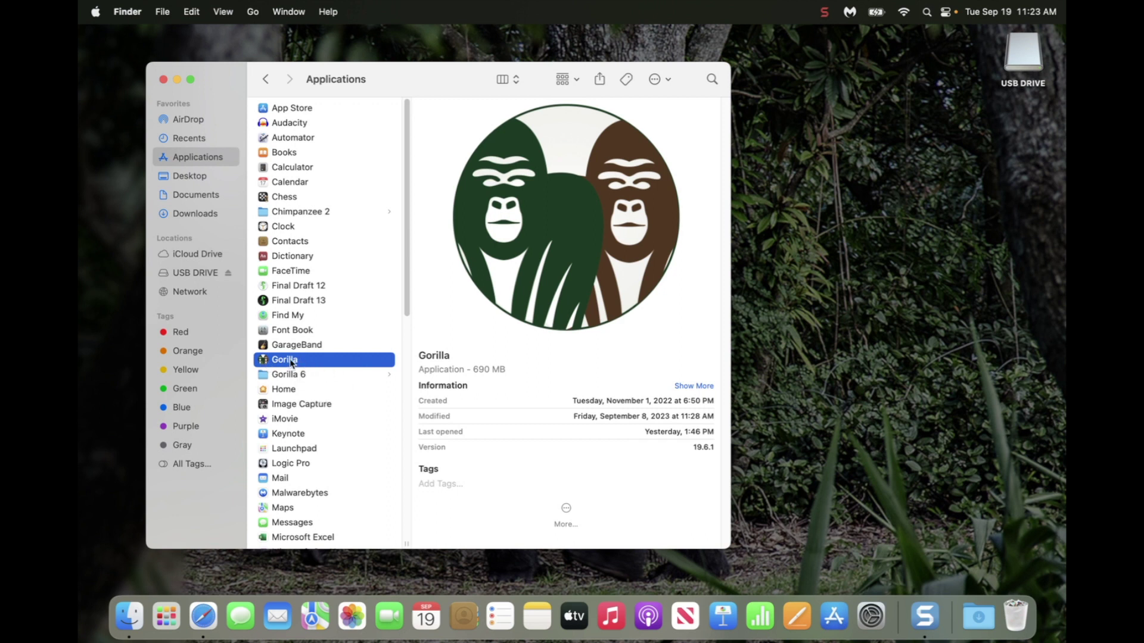
Launch the Gorilla app and decline the FileMaker Pro software license
{"action": "double_click", "coordinate": [266, 363]}
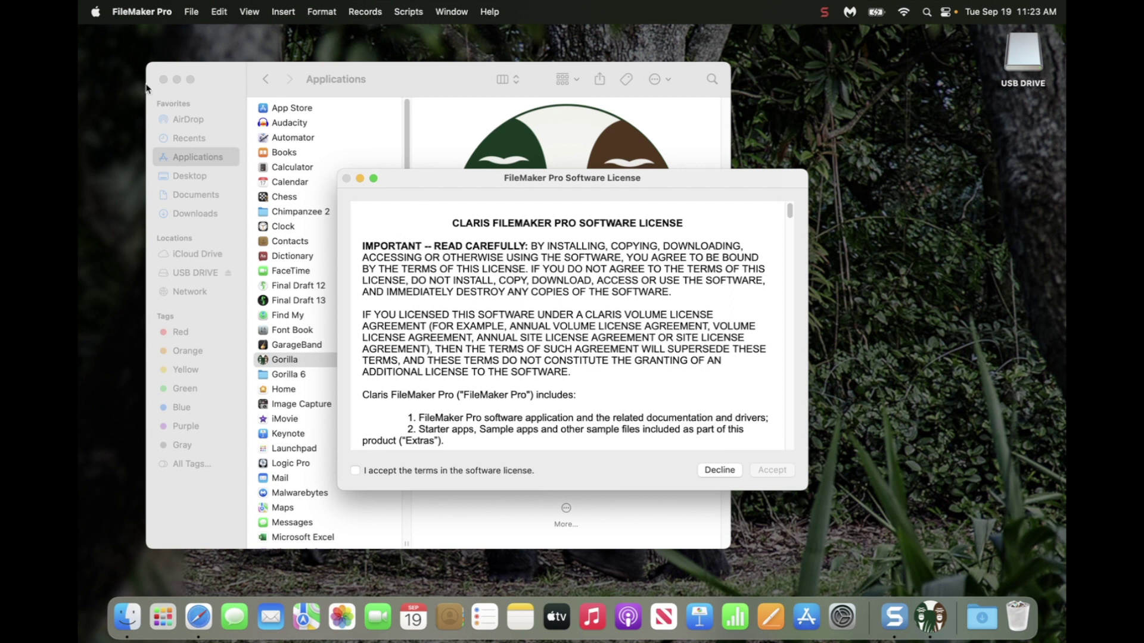
{"action": "left_click", "coordinate": [127, 11]}
{"action": "left_click", "coordinate": [129, 10]}
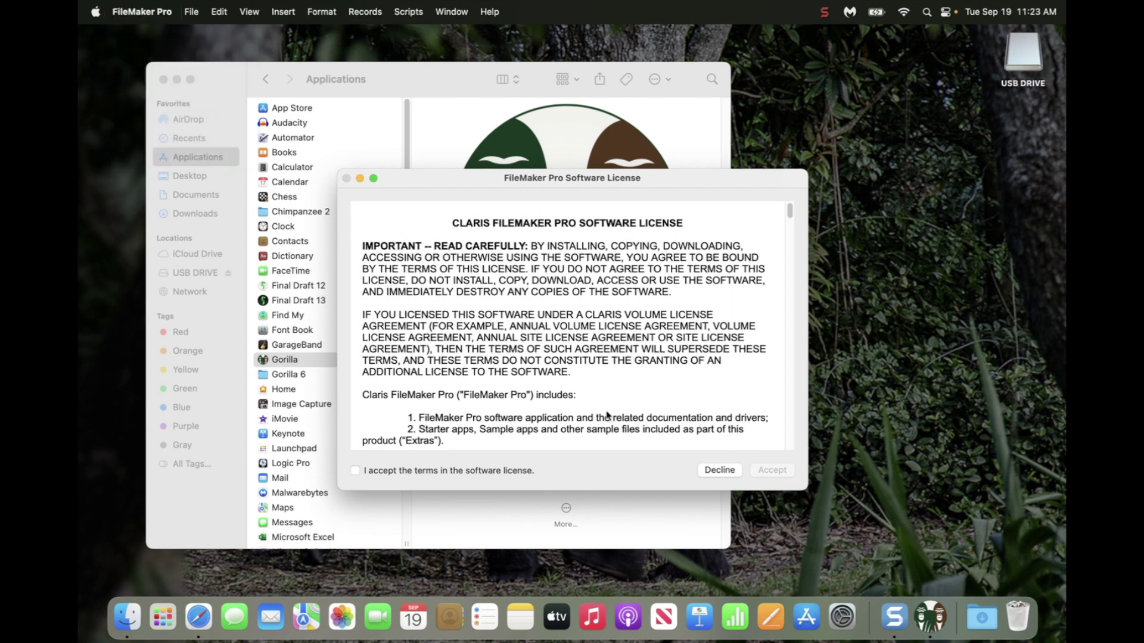
{"action": "left_click", "coordinate": [720, 471]}
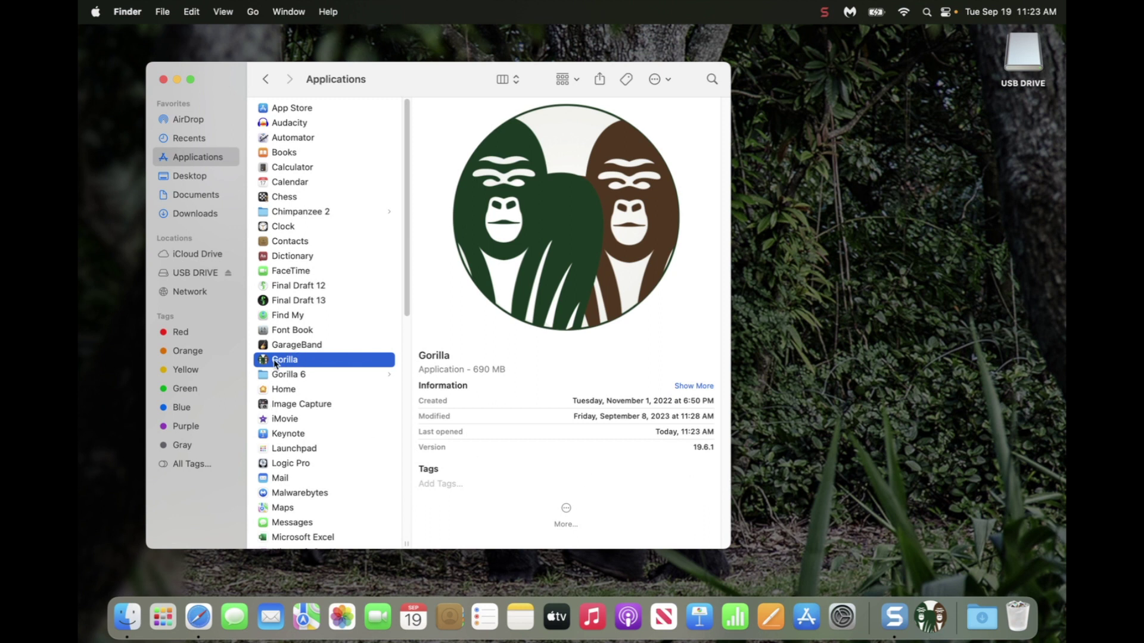
Check the empty Documents folder, log out, and open a new Finder window as admin
{"action": "left_click", "coordinate": [185, 199]}
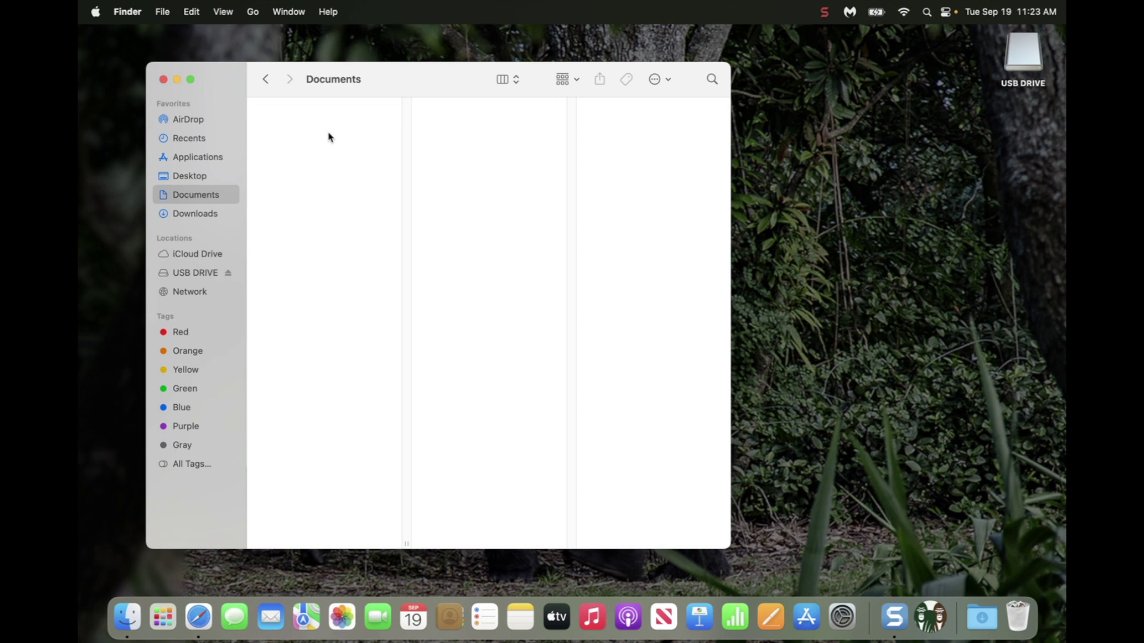
{"action": "left_click", "coordinate": [95, 11]}
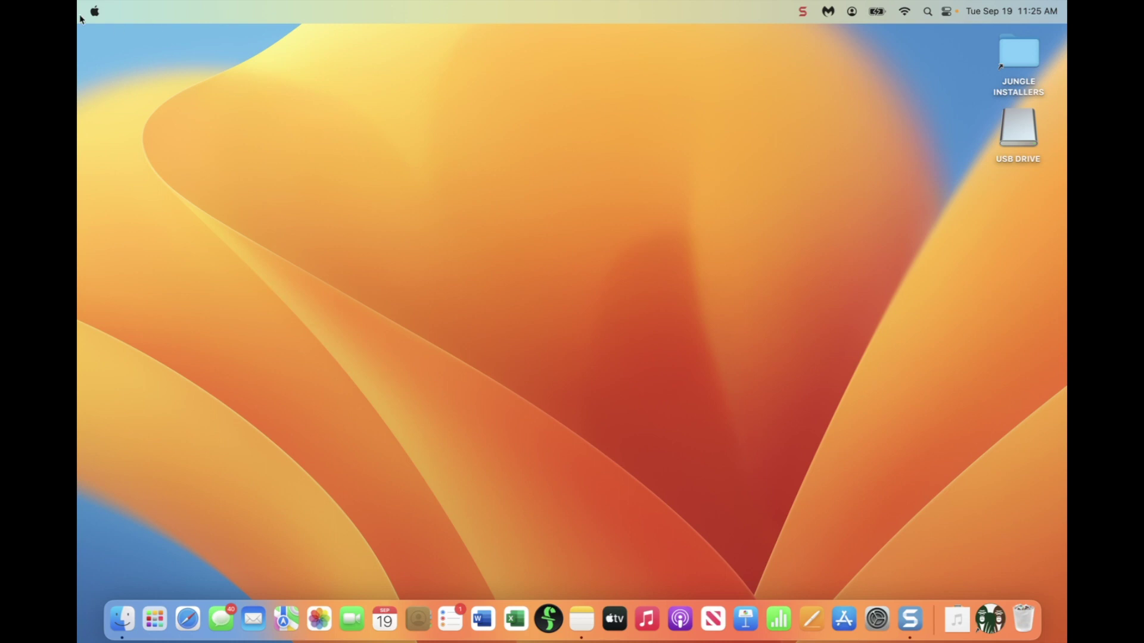
{"action": "left_click", "coordinate": [162, 11]}
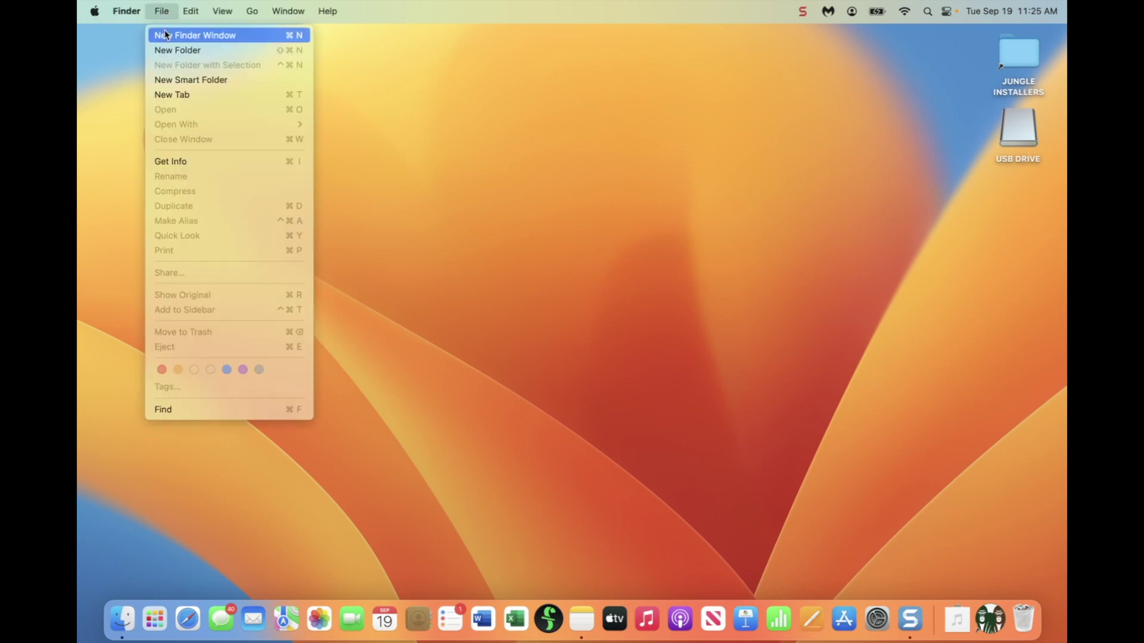
{"action": "left_click", "coordinate": [165, 33]}
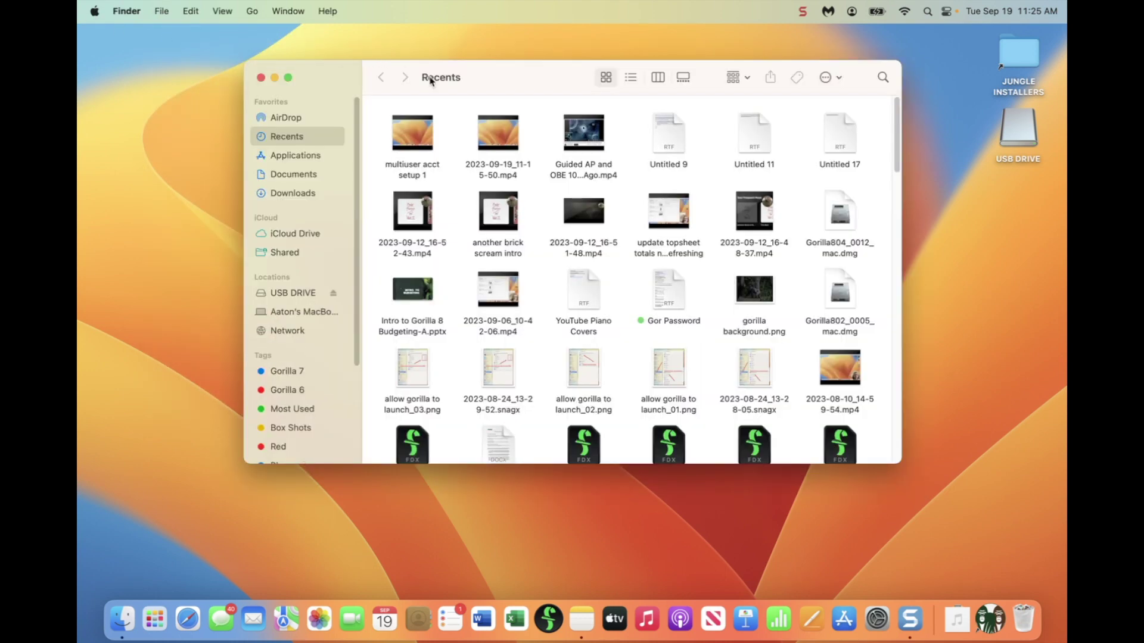
Show Documents in Column view and open Gorilla 8 to reveal Launch Gorilla.fmp12
{"action": "left_click_drag", "start_coordinate": [473, 79], "coordinate": [322, 52]}
{"action": "left_click", "coordinate": [158, 150]}
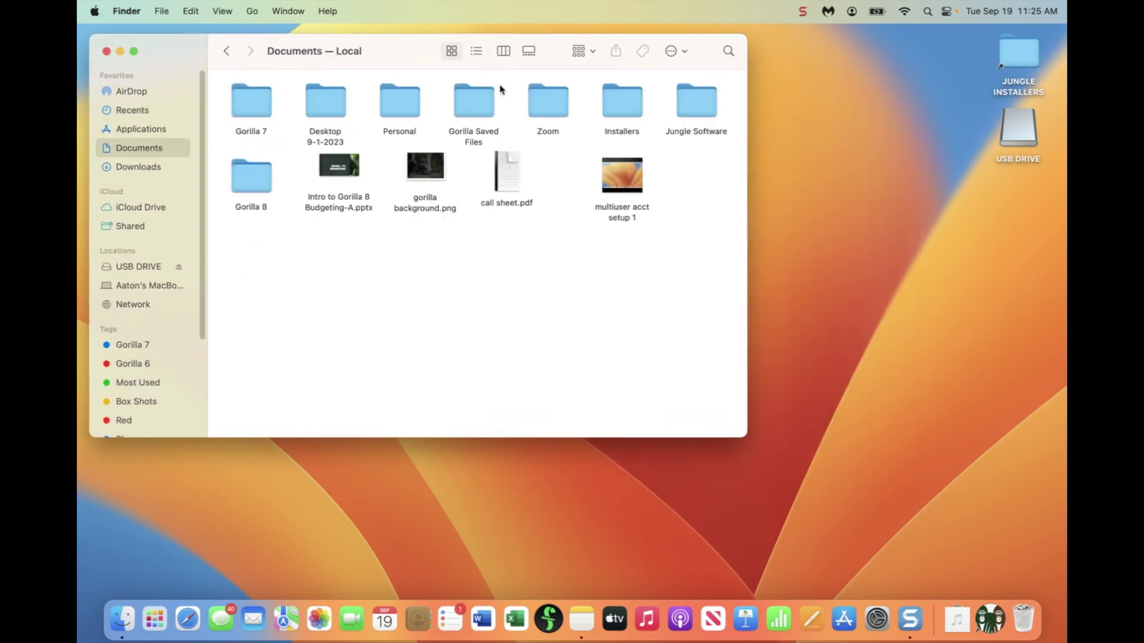
{"action": "left_click", "coordinate": [503, 50]}
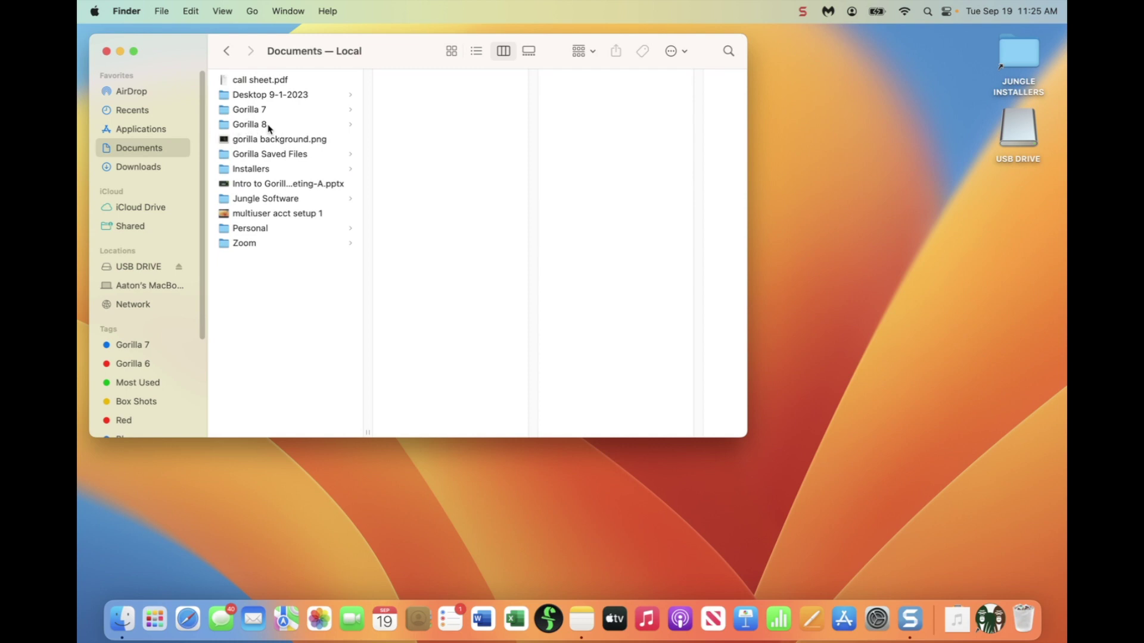
{"action": "left_click", "coordinate": [226, 127]}
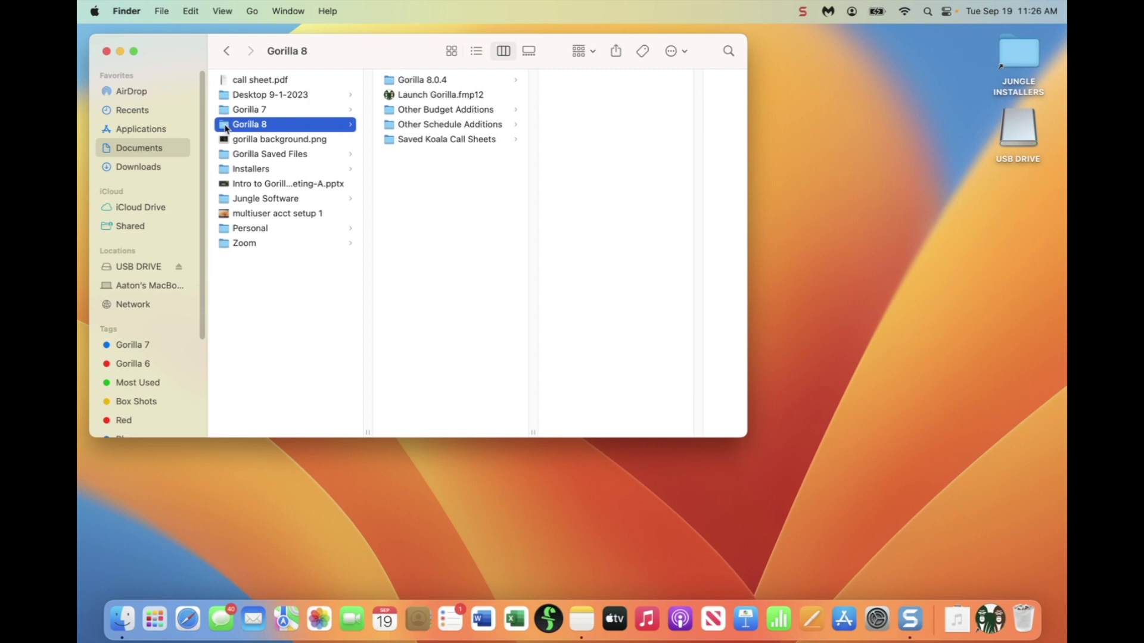
Drag the Gorilla 8 folder out of the Documents window
{"action": "left_click_drag", "start_coordinate": [226, 128], "coordinate": [1018, 128]}
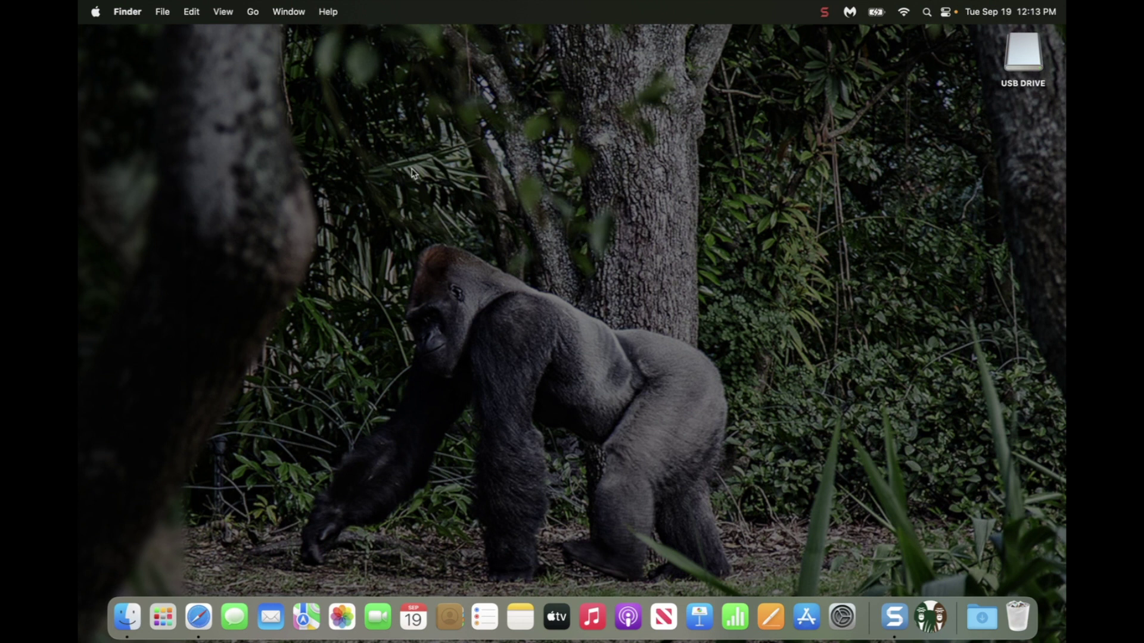
Open a new Finder window, check Gorilla in Applications, and return to the empty Documents
{"action": "left_click", "coordinate": [162, 12]}
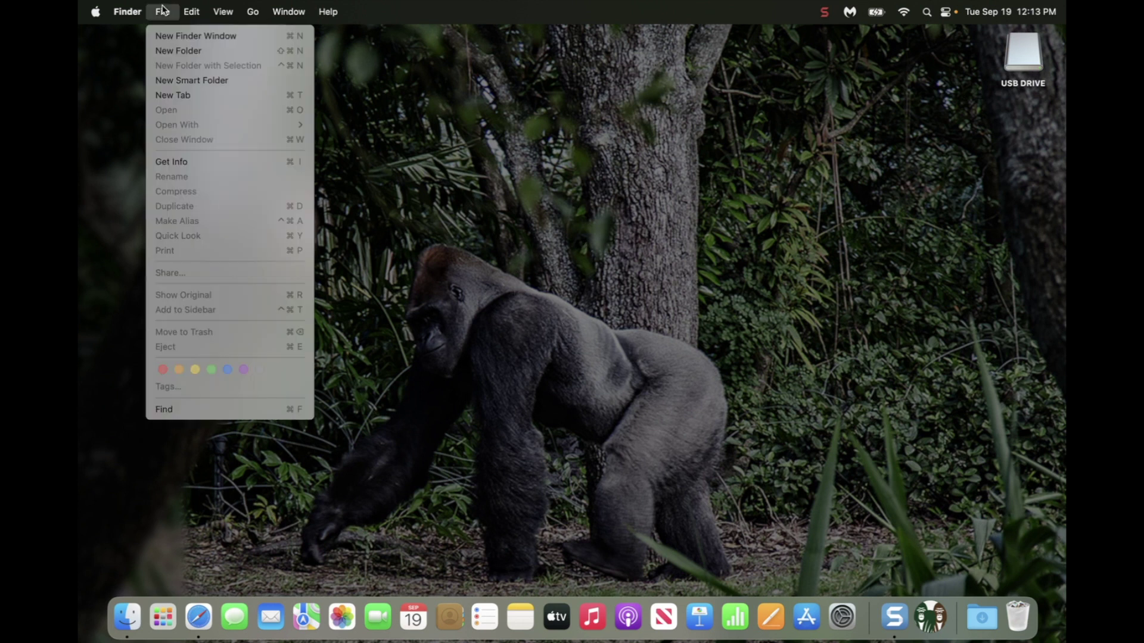
{"action": "left_click", "coordinate": [168, 37]}
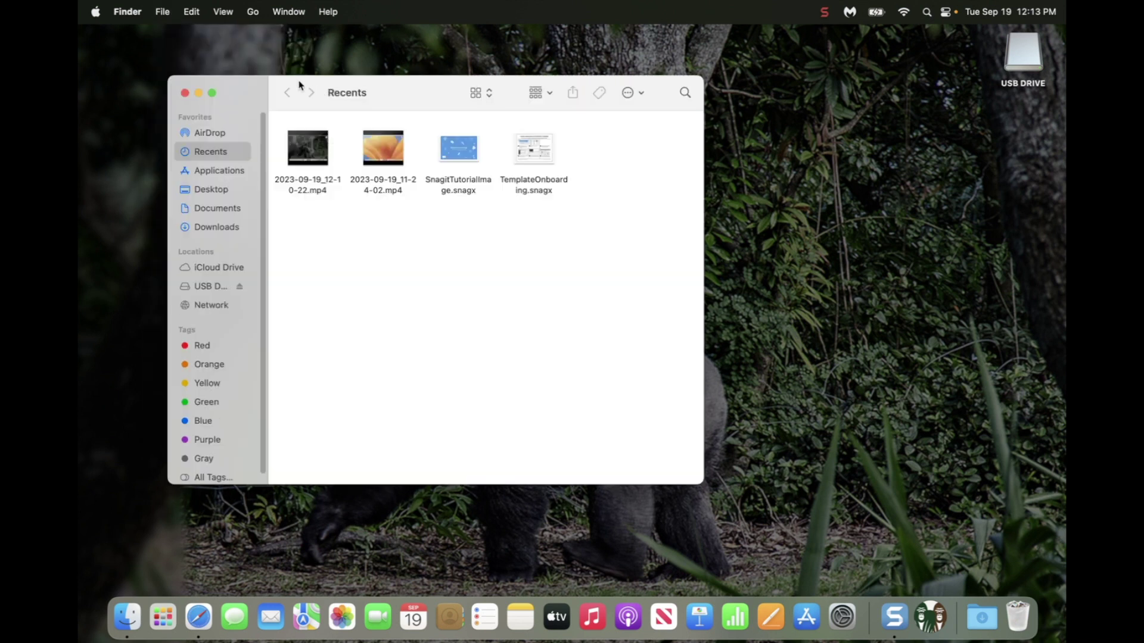
{"action": "left_click_drag", "start_coordinate": [378, 90], "coordinate": [352, 72]}
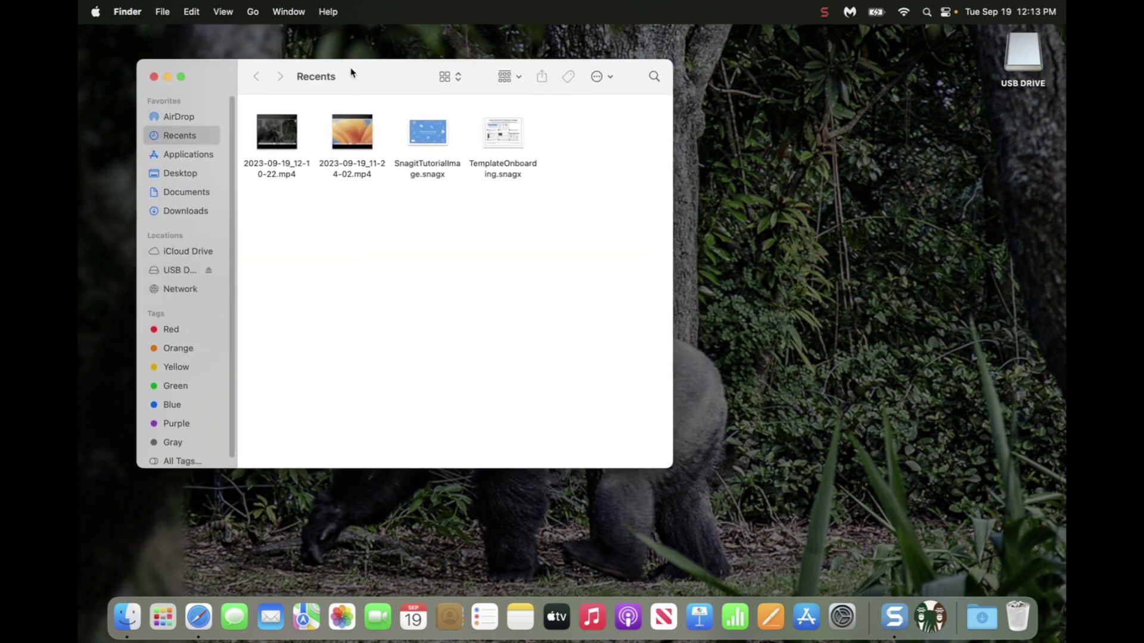
{"action": "left_click", "coordinate": [212, 188]}
{"action": "left_click_drag", "start_coordinate": [365, 72], "coordinate": [348, 58]}
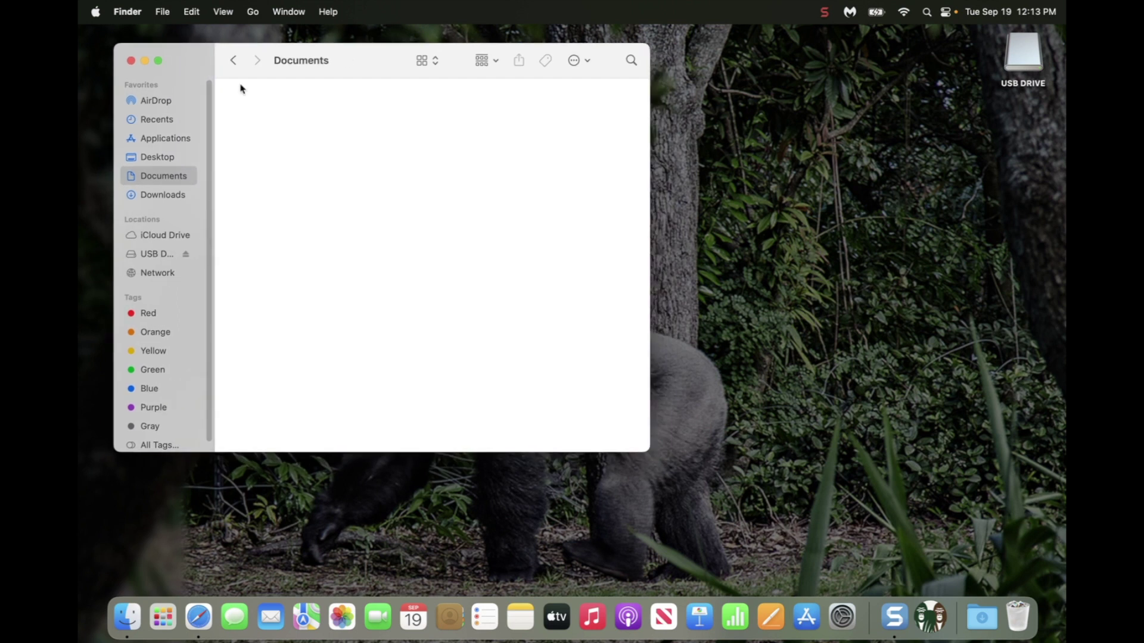
{"action": "left_click", "coordinate": [169, 138]}
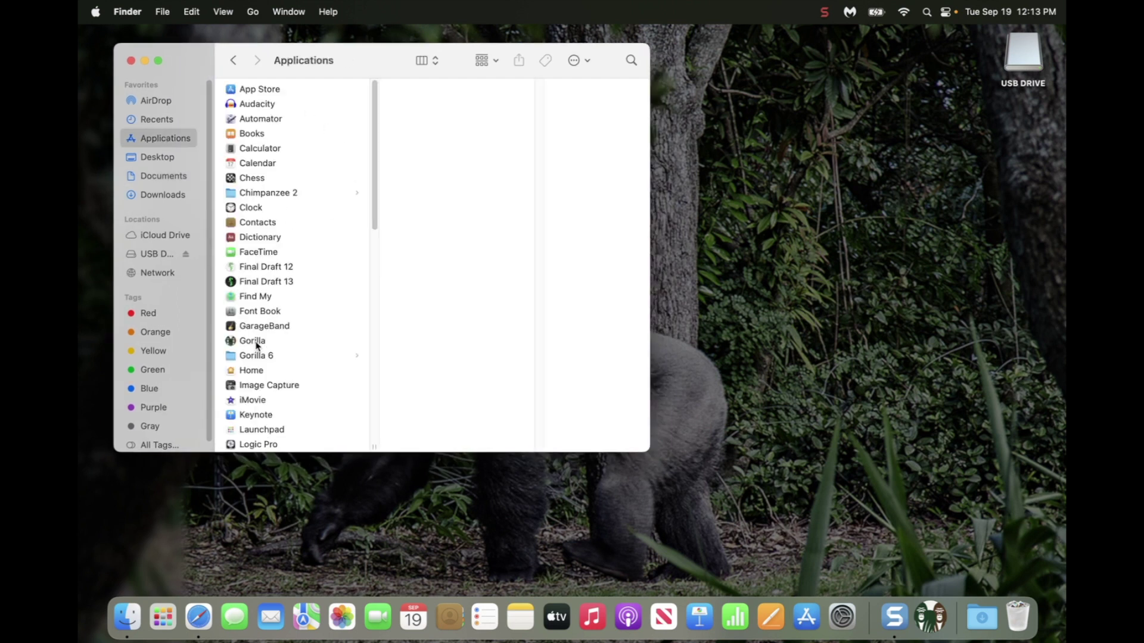
{"action": "left_click", "coordinate": [261, 344]}
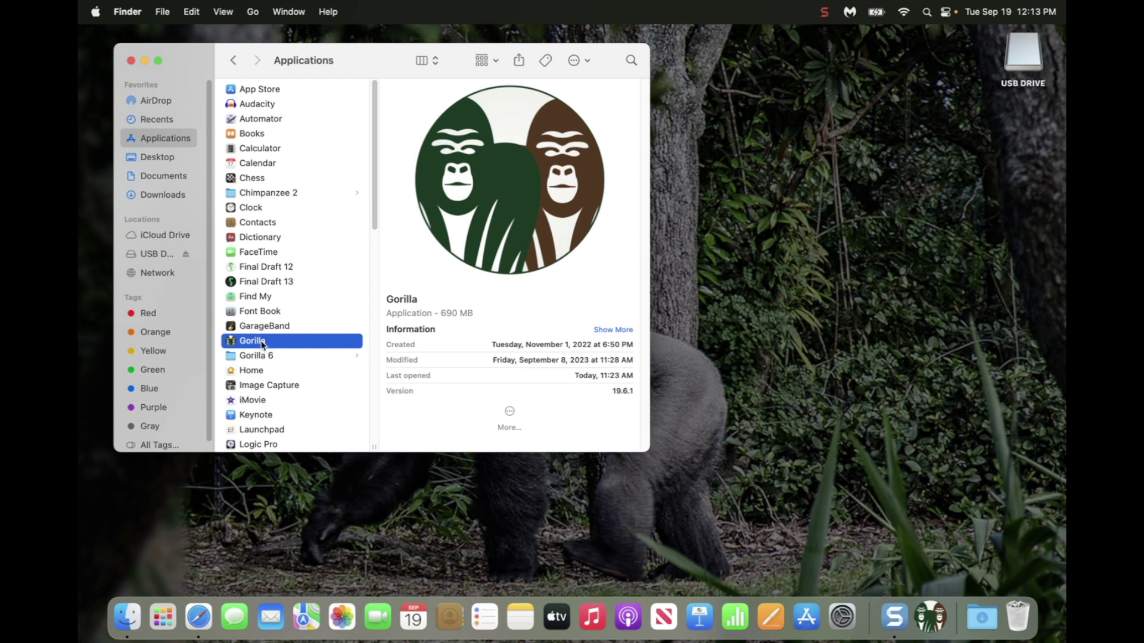
{"action": "left_click", "coordinate": [157, 179]}
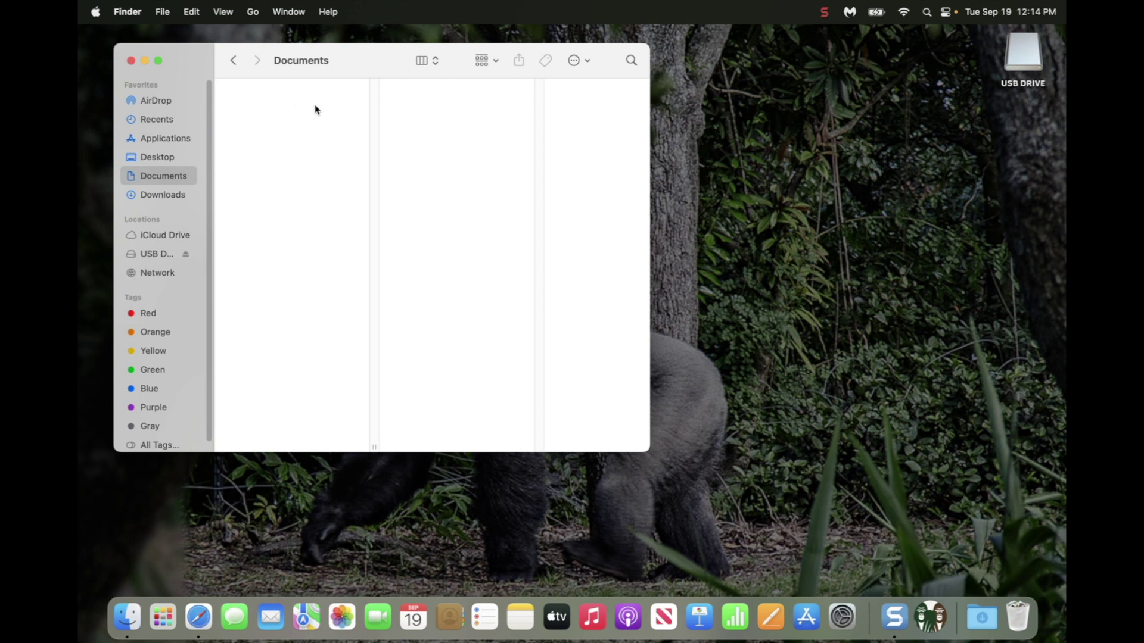
Open the USB DRIVE, inspect Gorilla 8, then drag it into the Documents window
{"action": "double_click", "coordinate": [1026, 57]}
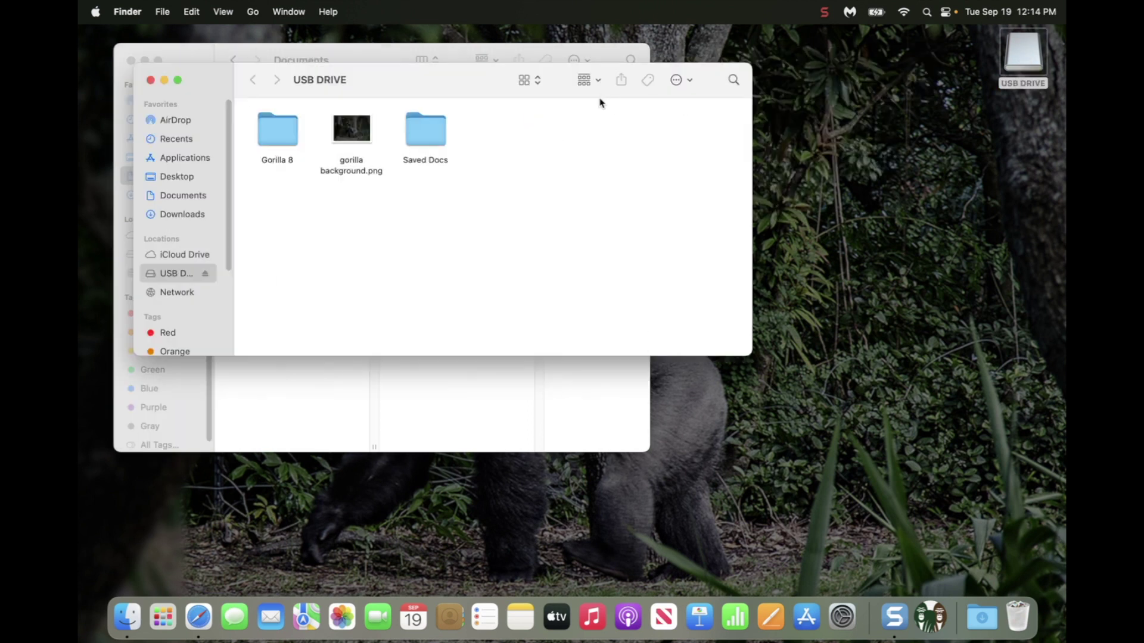
{"action": "left_click_drag", "start_coordinate": [484, 84], "coordinate": [742, 286]}
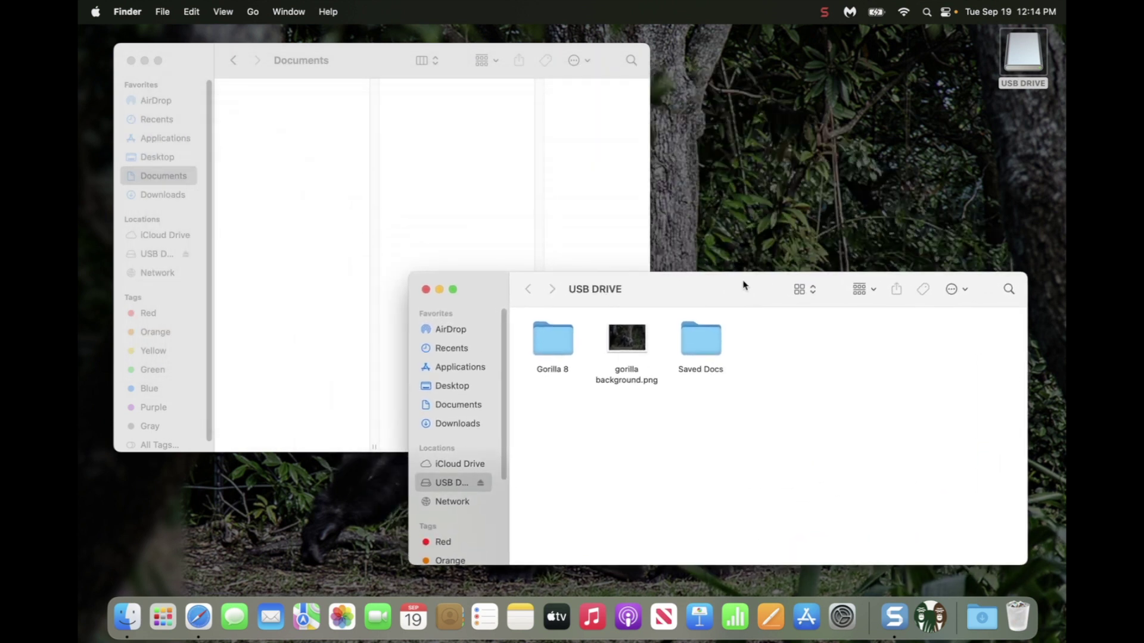
{"action": "left_click", "coordinate": [558, 346]}
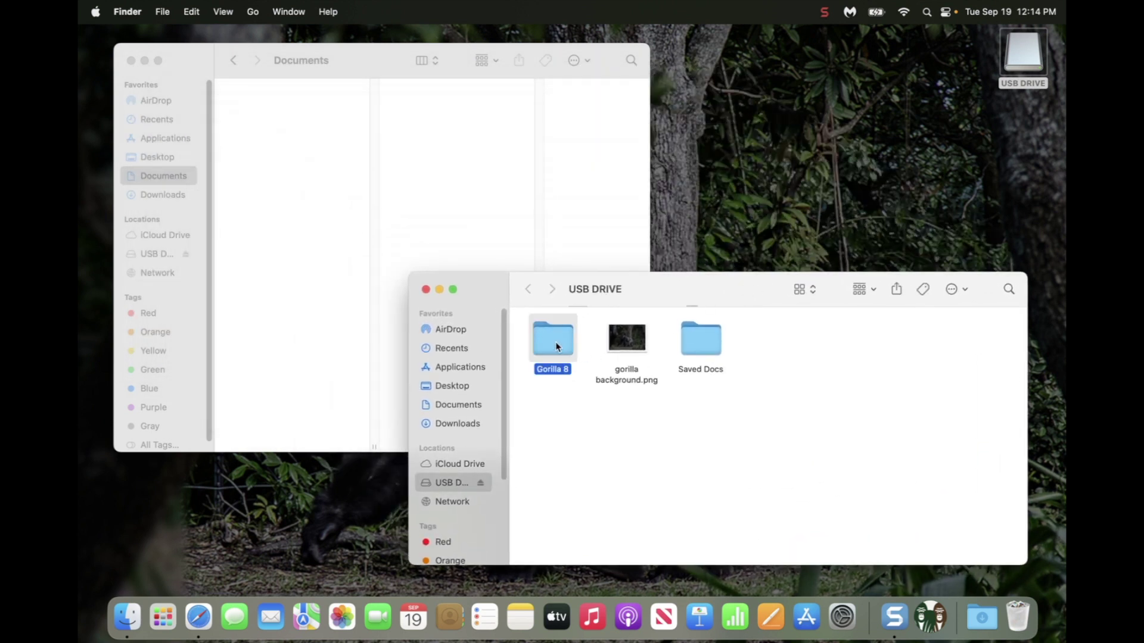
{"action": "double_click", "coordinate": [558, 346]}
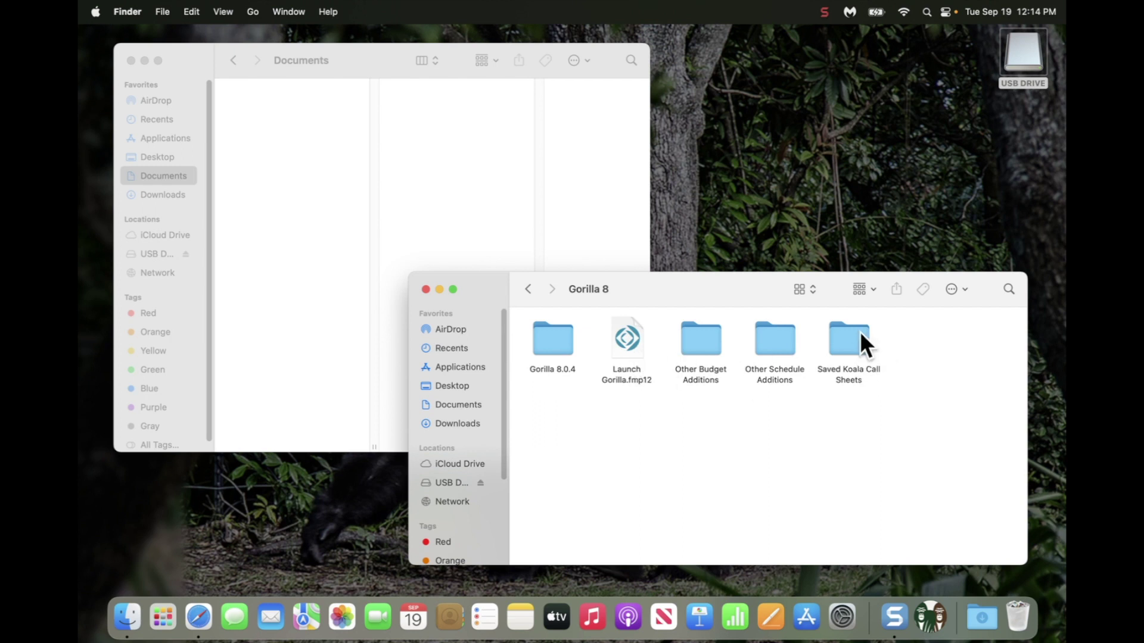
{"action": "left_click", "coordinate": [526, 291]}
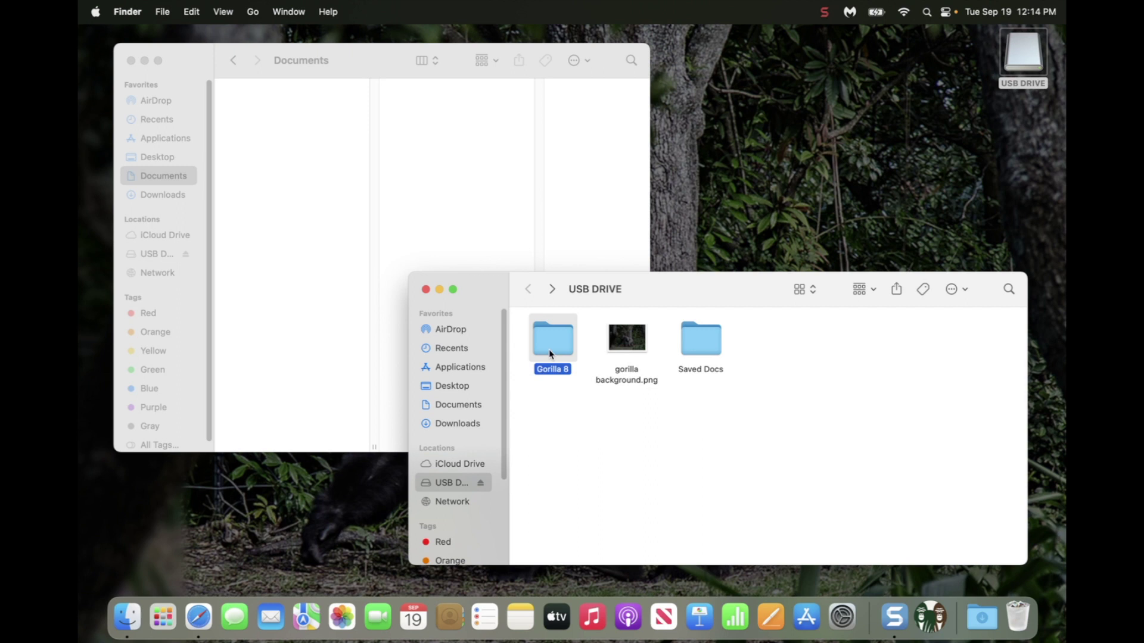
{"action": "left_click_drag", "start_coordinate": [551, 341], "coordinate": [276, 131]}
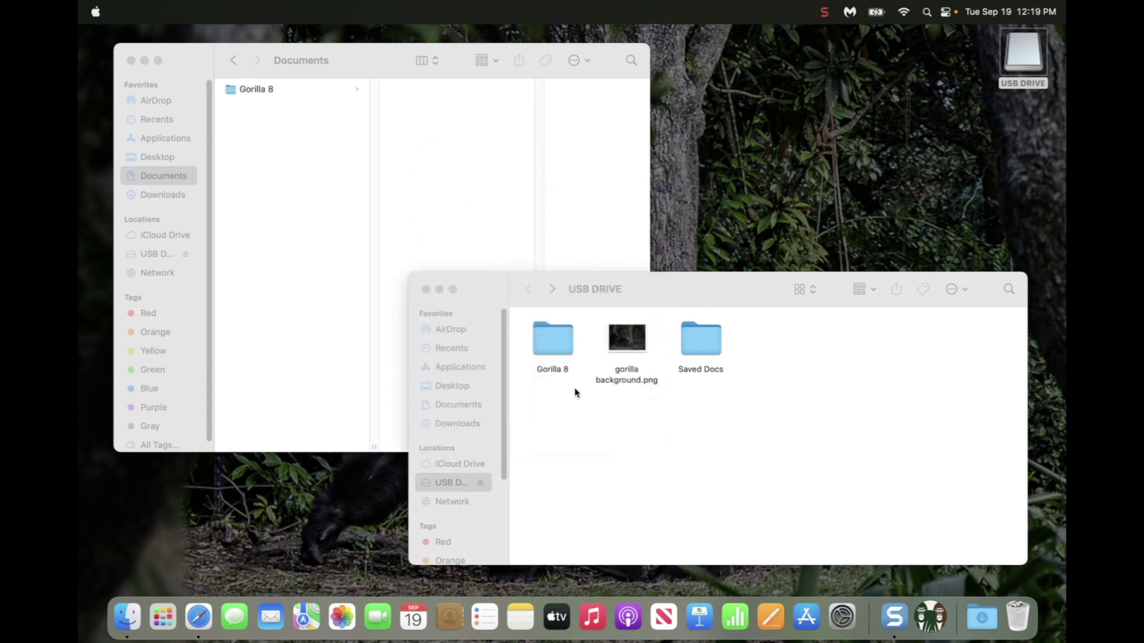
In Documents, browse Gorilla 8 > Gorilla 8.0.4 and select Launch Gorilla.fmp12
{"action": "left_click", "coordinate": [308, 244]}
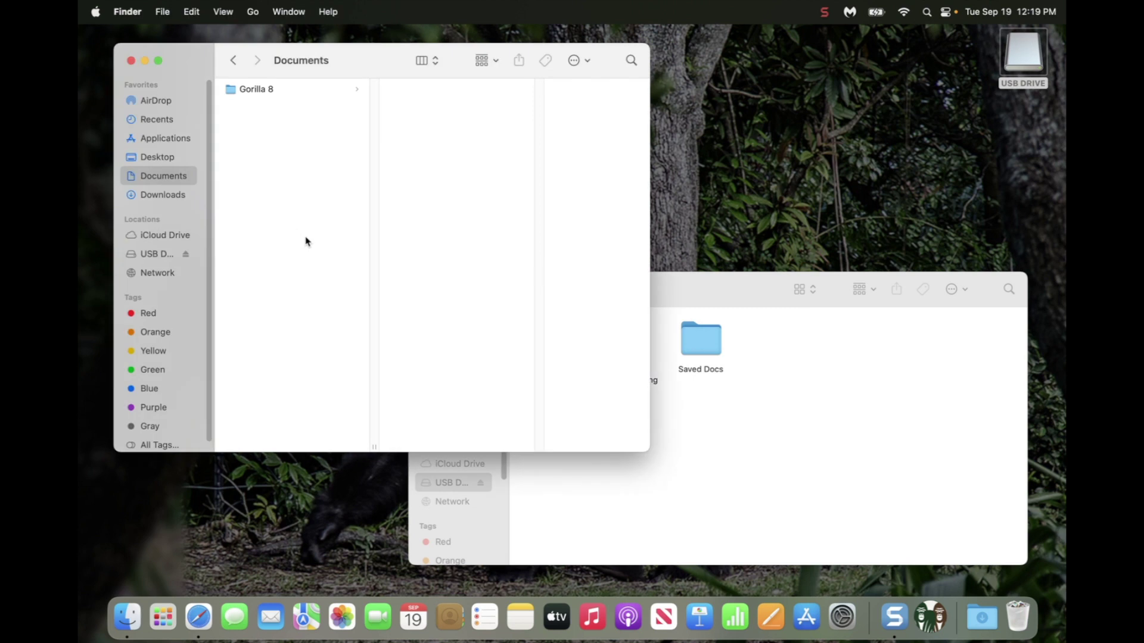
{"action": "left_click", "coordinate": [254, 92]}
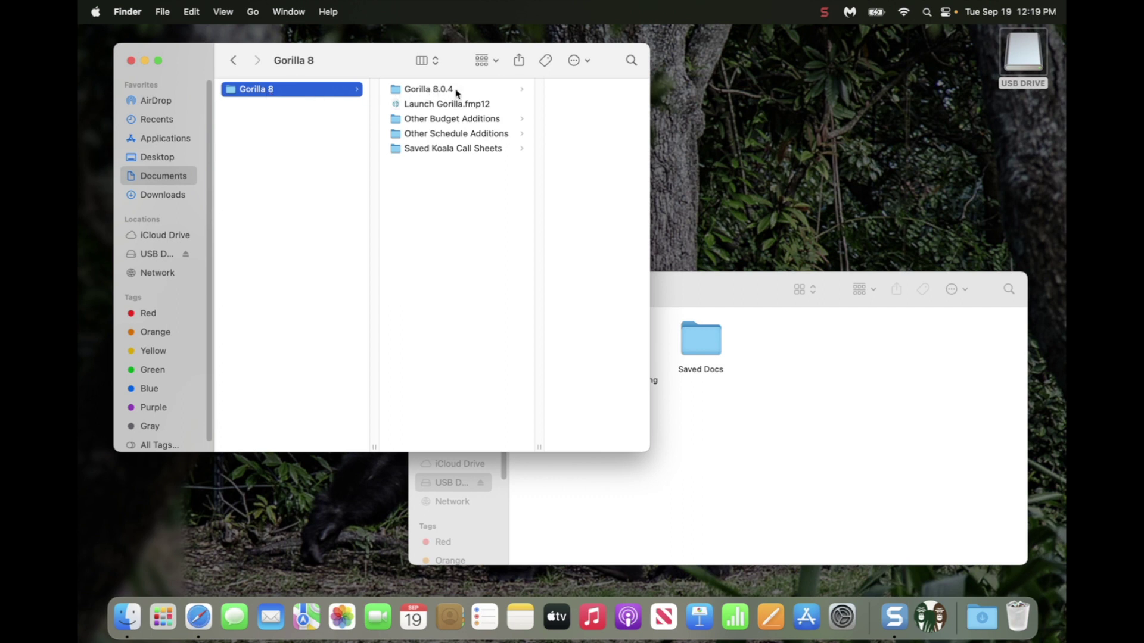
{"action": "left_click", "coordinate": [417, 90]}
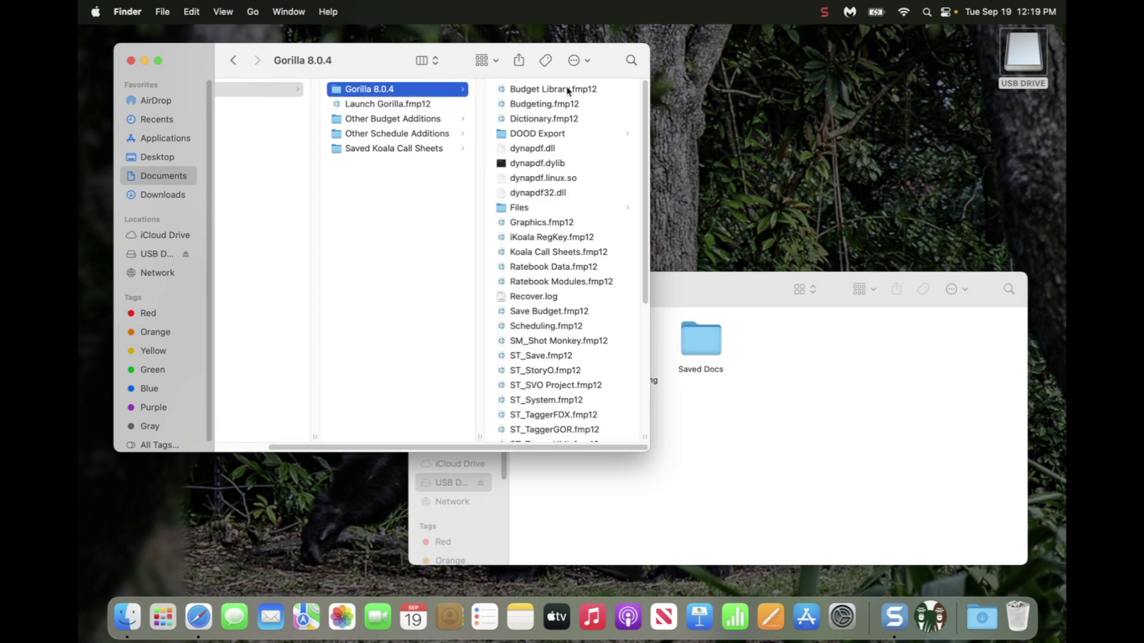
{"action": "left_click", "coordinate": [365, 107]}
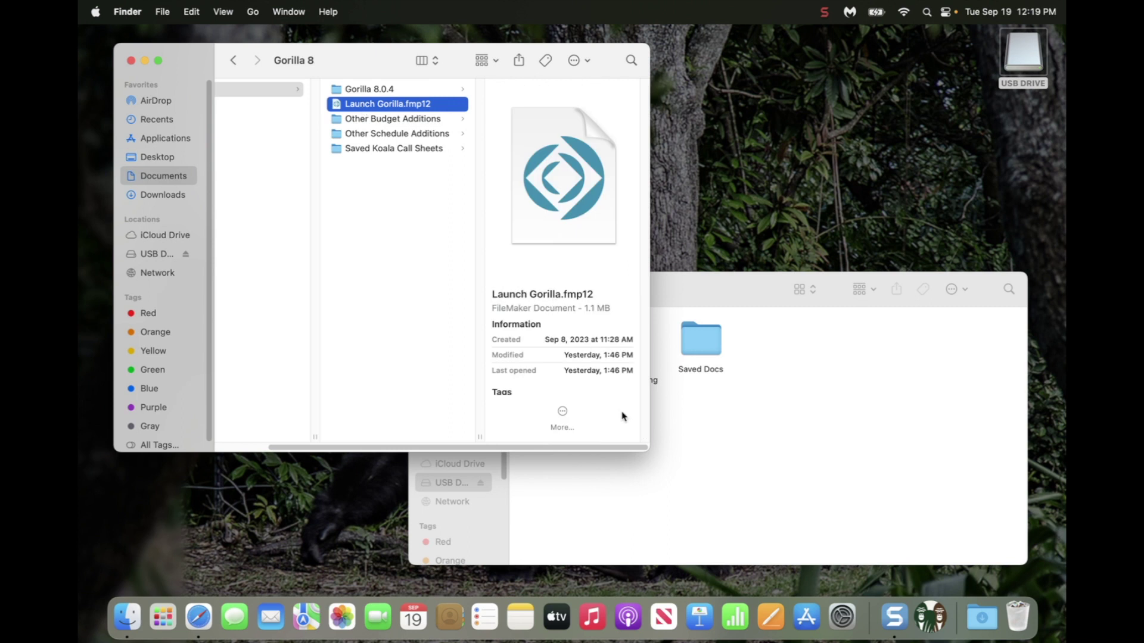
Enlarge the Gorilla 8 window and close the USB DRIVE window
{"action": "left_click_drag", "start_coordinate": [647, 450], "coordinate": [770, 490]}
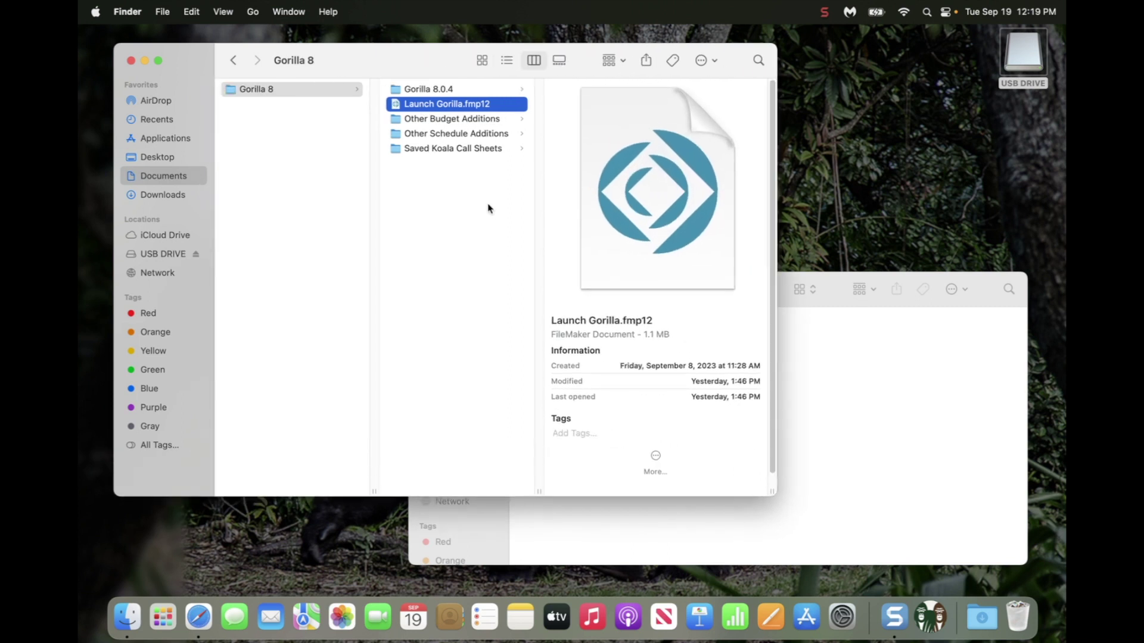
{"action": "left_click", "coordinate": [810, 388]}
{"action": "left_click", "coordinate": [426, 290]}
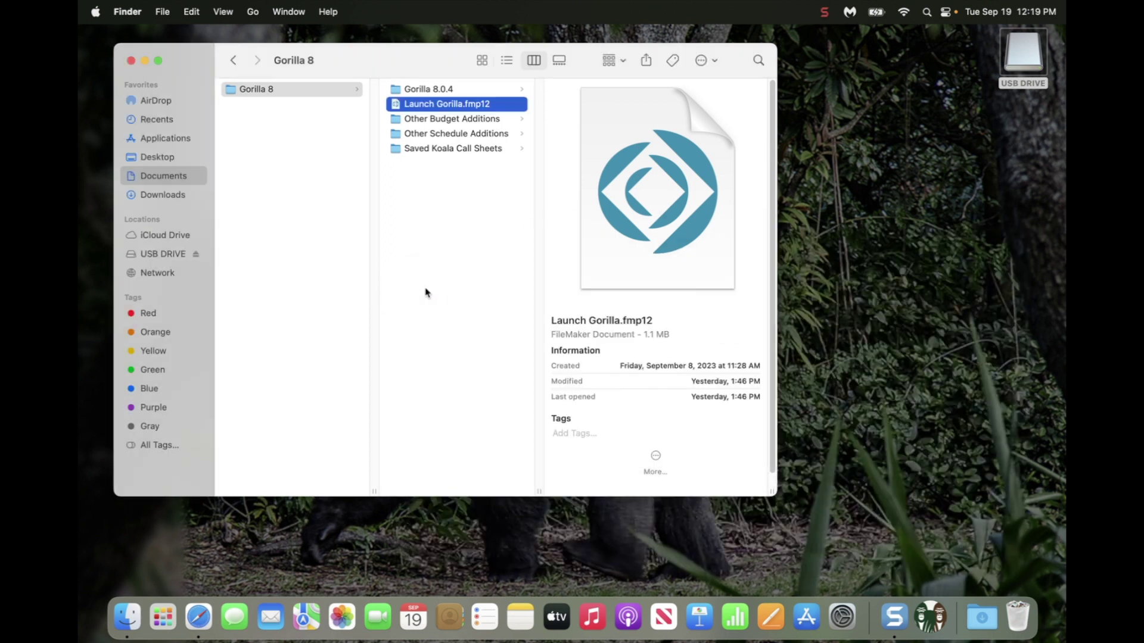
{"action": "left_click_drag", "start_coordinate": [340, 59], "coordinate": [338, 55]}
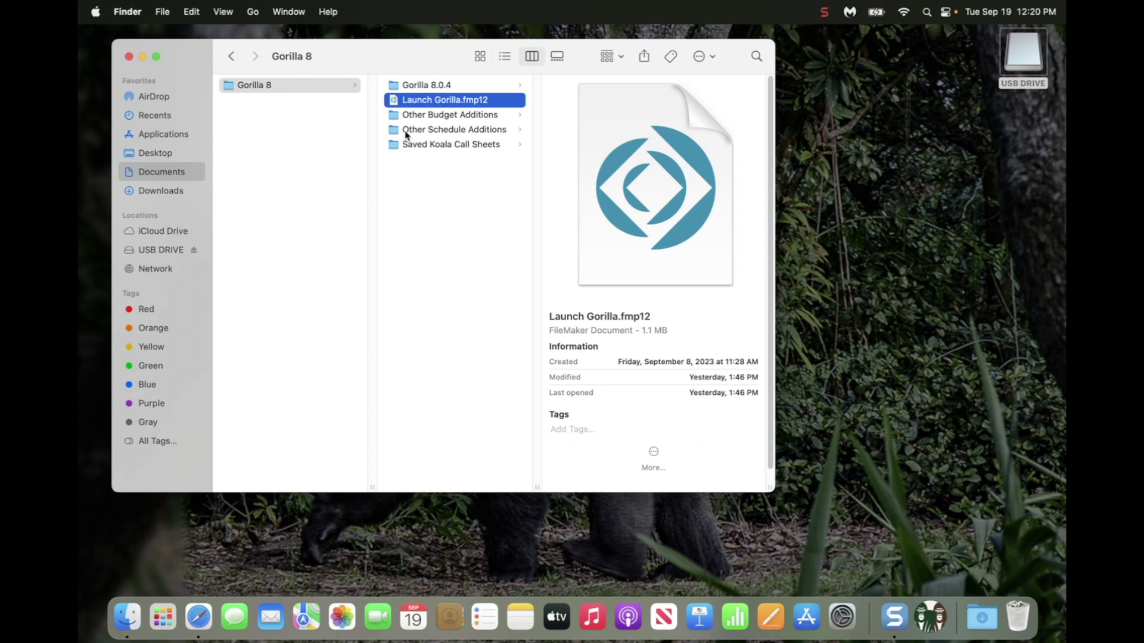
Open Launch Gorilla.fmp12, accept the license terms, and allow access to the Documents folder
{"action": "double_click", "coordinate": [394, 101]}
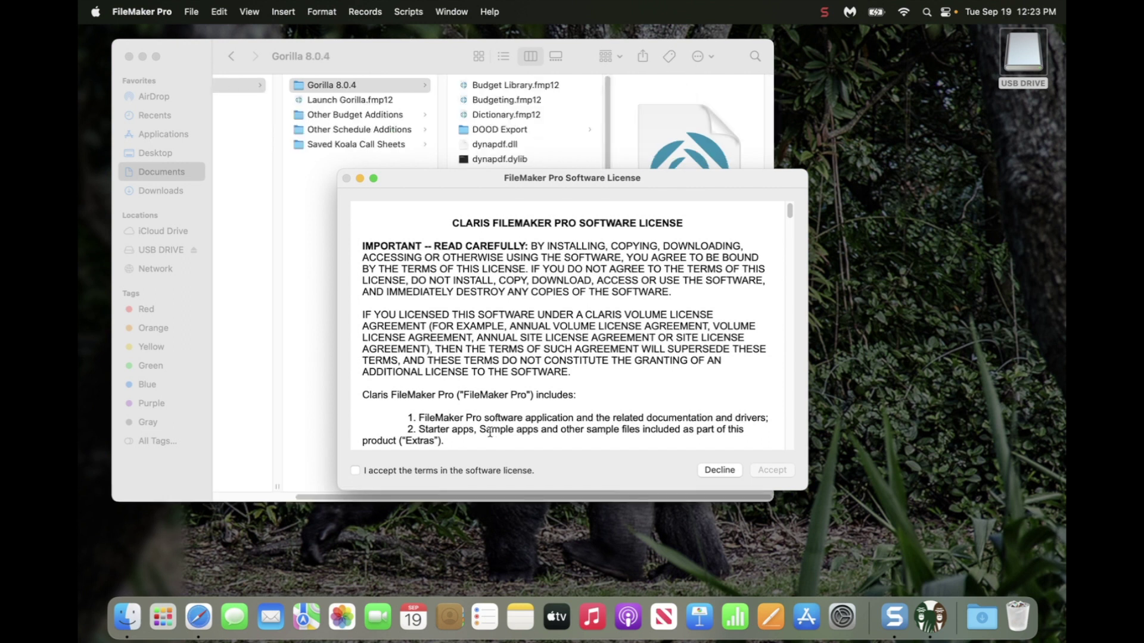
{"action": "left_click", "coordinate": [356, 470]}
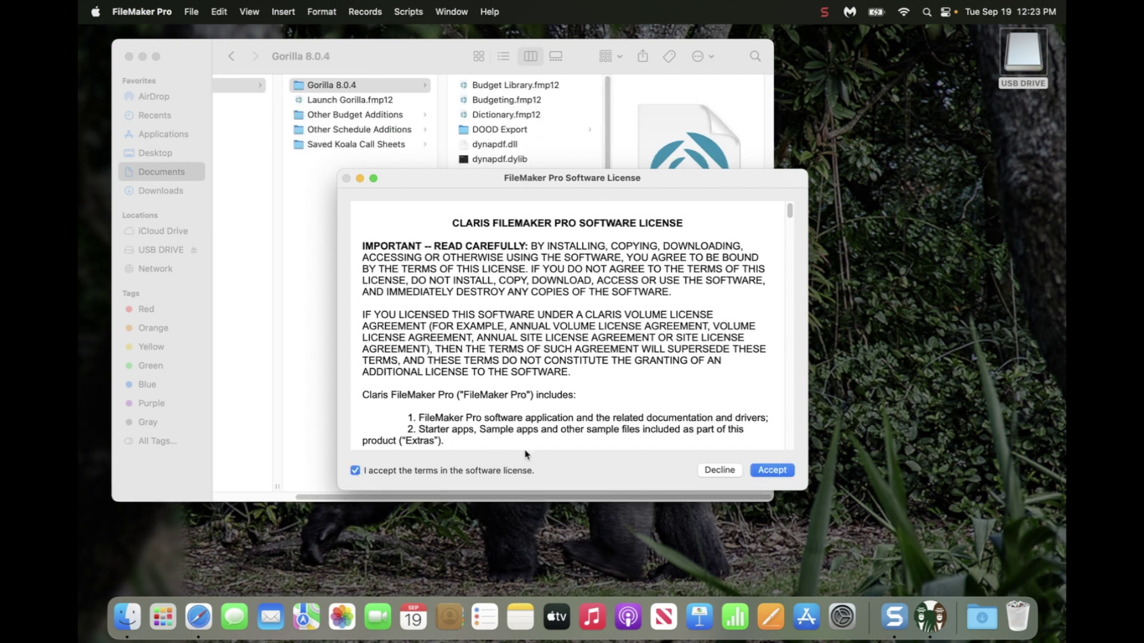
{"action": "left_click", "coordinate": [754, 469]}
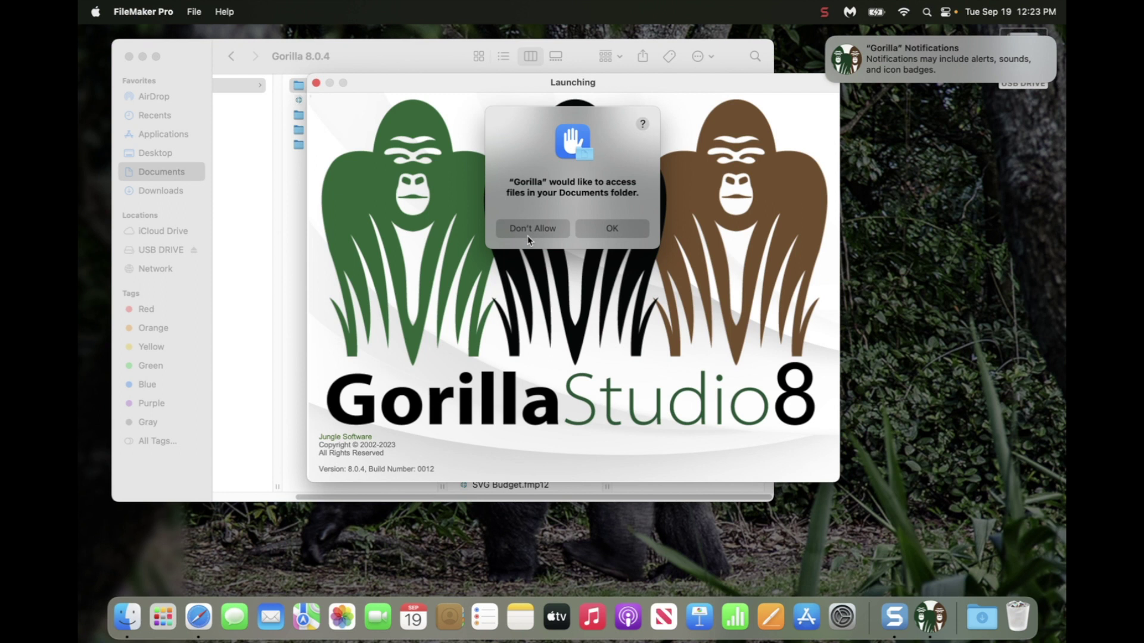
{"action": "left_click", "coordinate": [613, 232]}
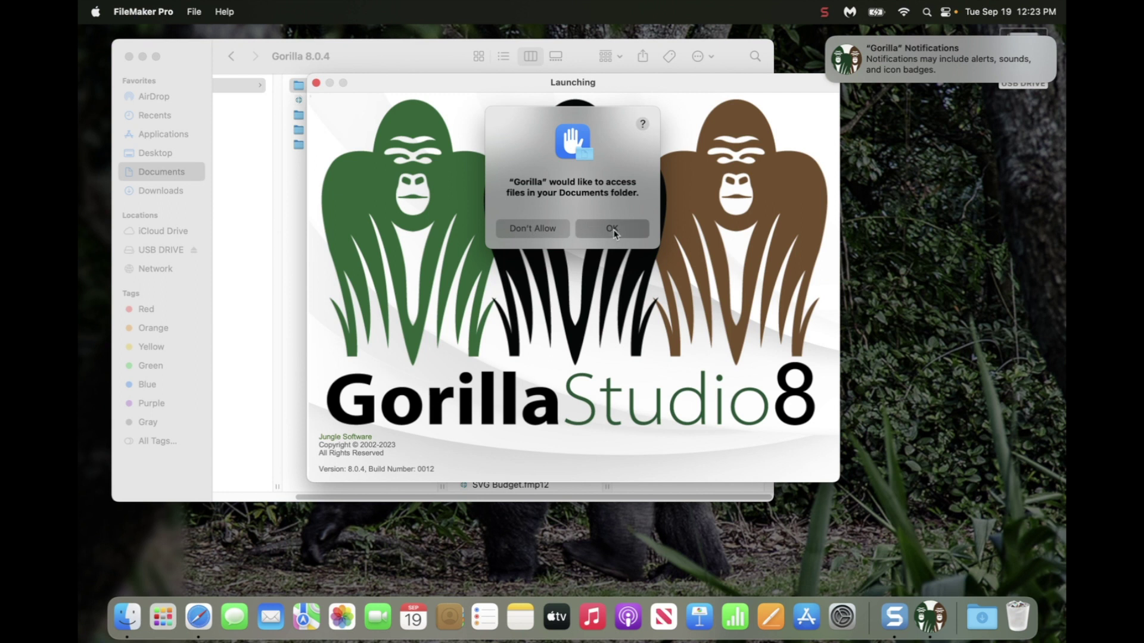
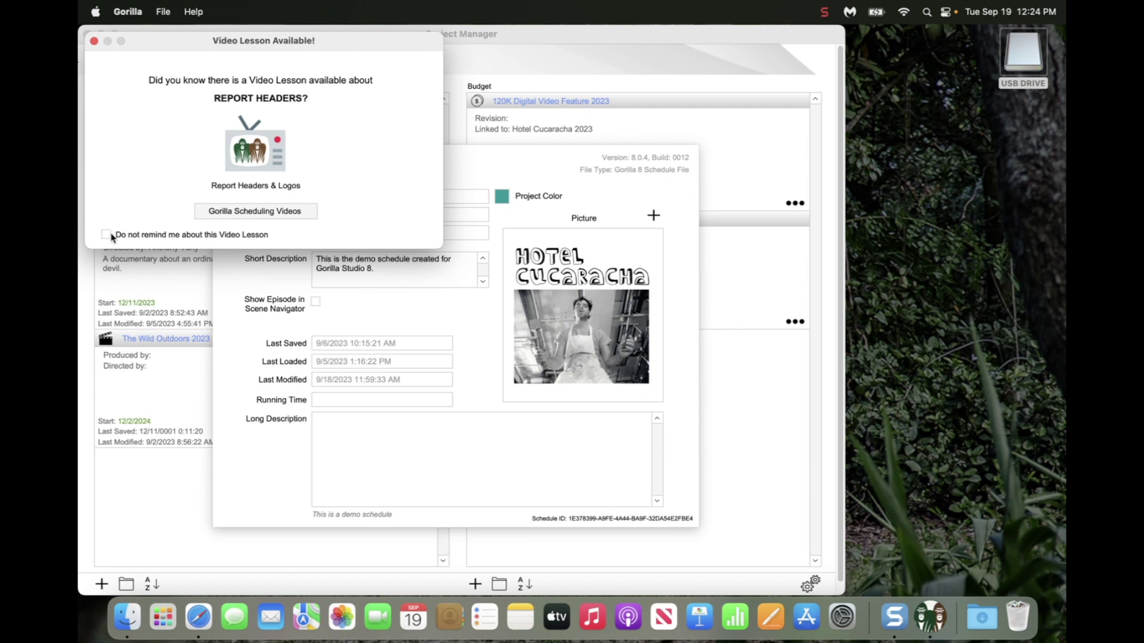
Turn off the lesson reminder and rename Hotel Cucaracha 2023 to 'Student Schedule'
{"action": "left_click", "coordinate": [94, 41]}
{"action": "left_click", "coordinate": [345, 195]}
{"action": "left_click_drag", "start_coordinate": [406, 197], "coordinate": [288, 189]}
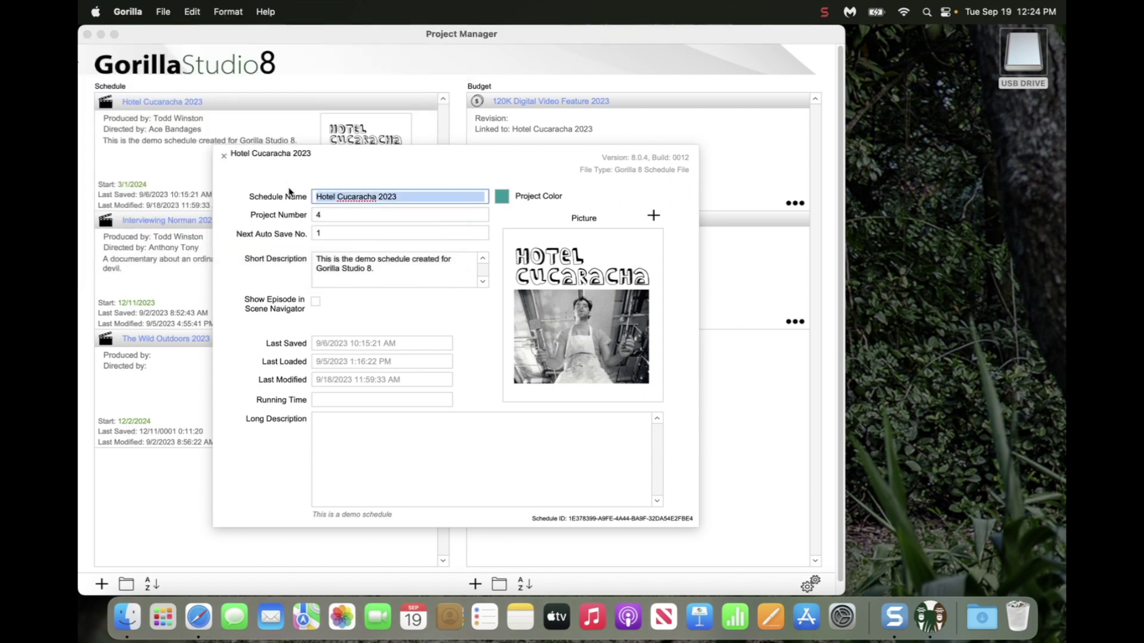
{"action": "type", "text": "Student Schedule"}
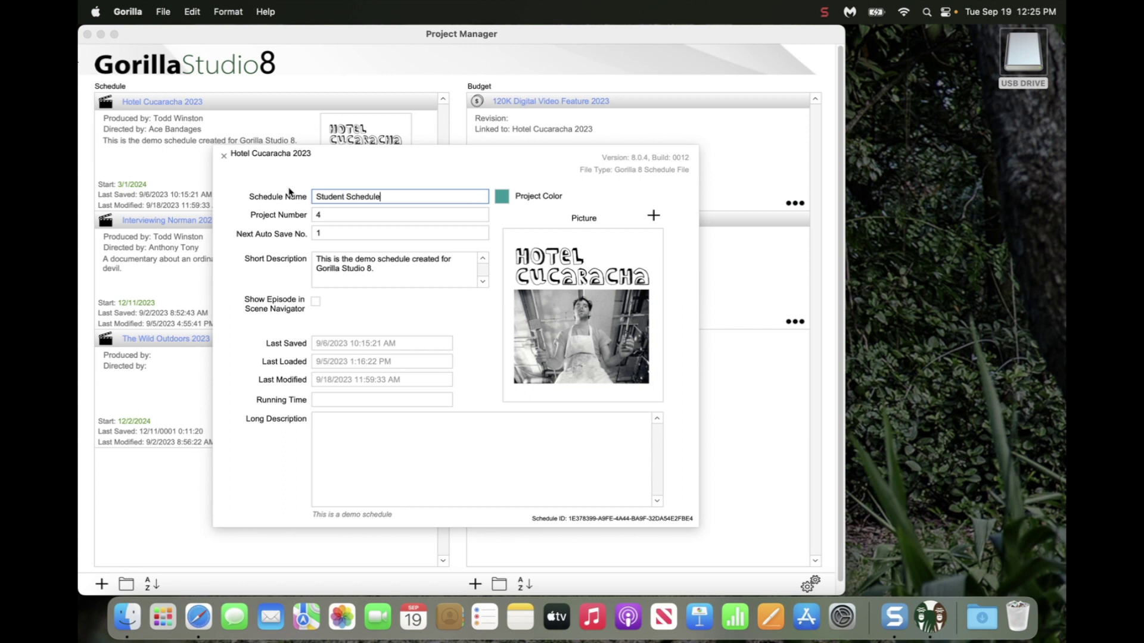
{"action": "left_click", "coordinate": [223, 156]}
Open Student Schedule, go back to Project Manager, and show its save options
{"action": "left_click", "coordinate": [147, 106]}
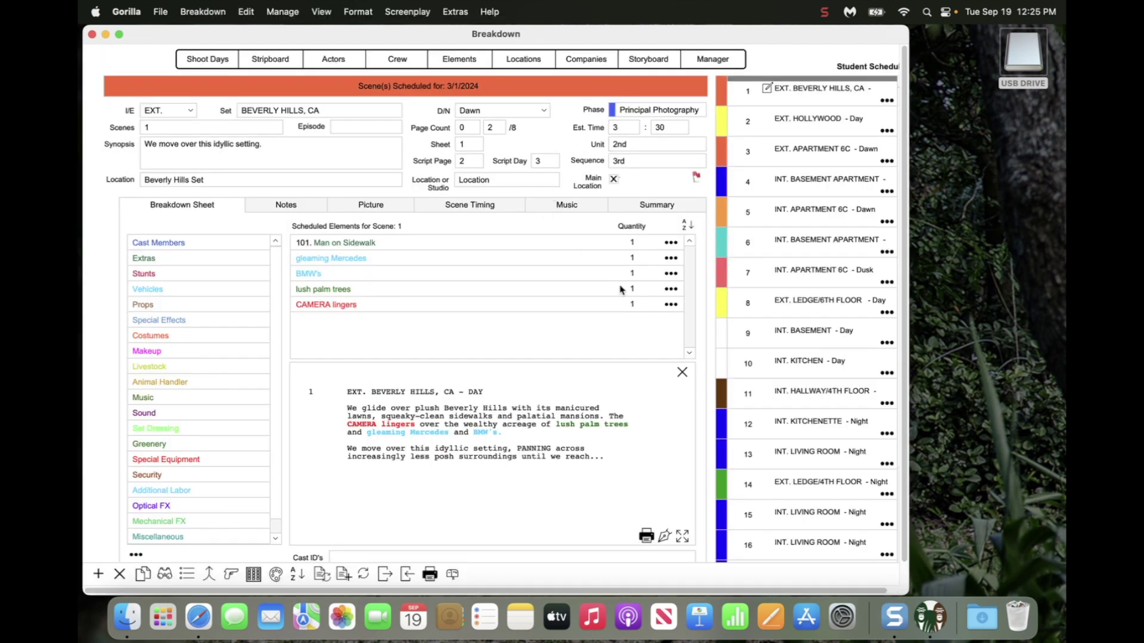
{"action": "left_click", "coordinate": [709, 61]}
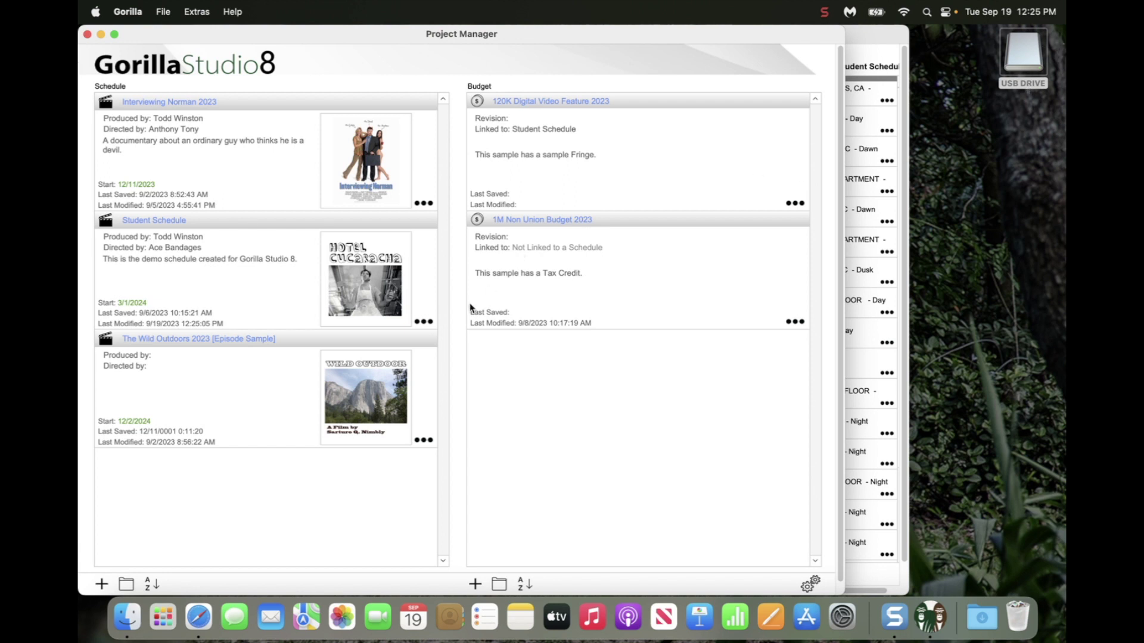
{"action": "left_click", "coordinate": [422, 321]}
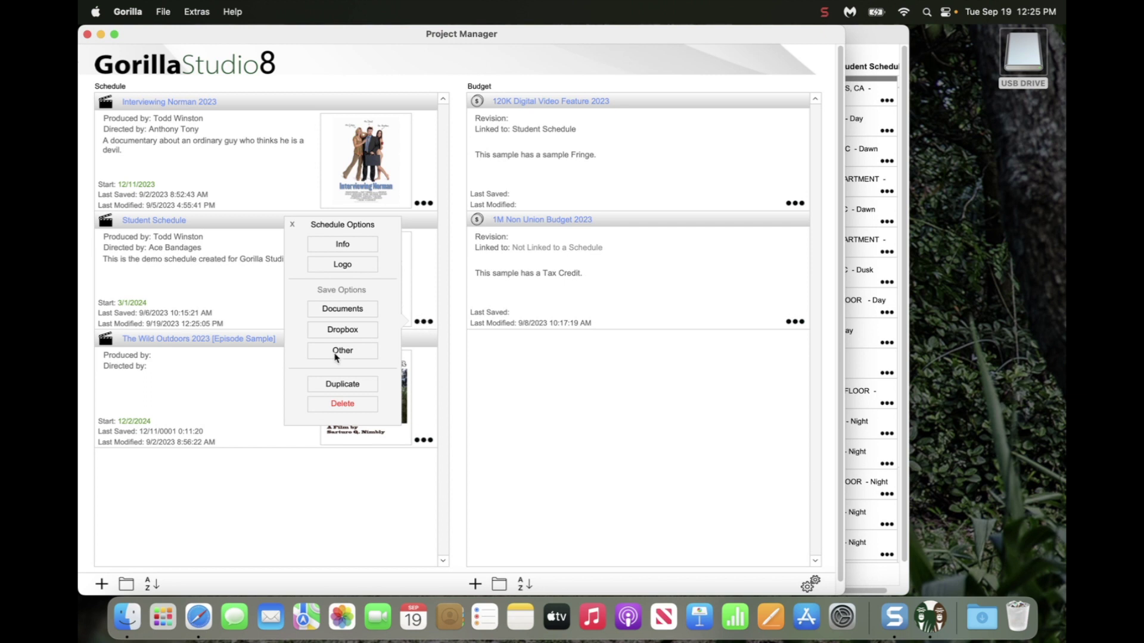
Save Student Schedule to the USB DRIVE through the Other location and acknowledge completion
{"action": "left_click", "coordinate": [366, 352]}
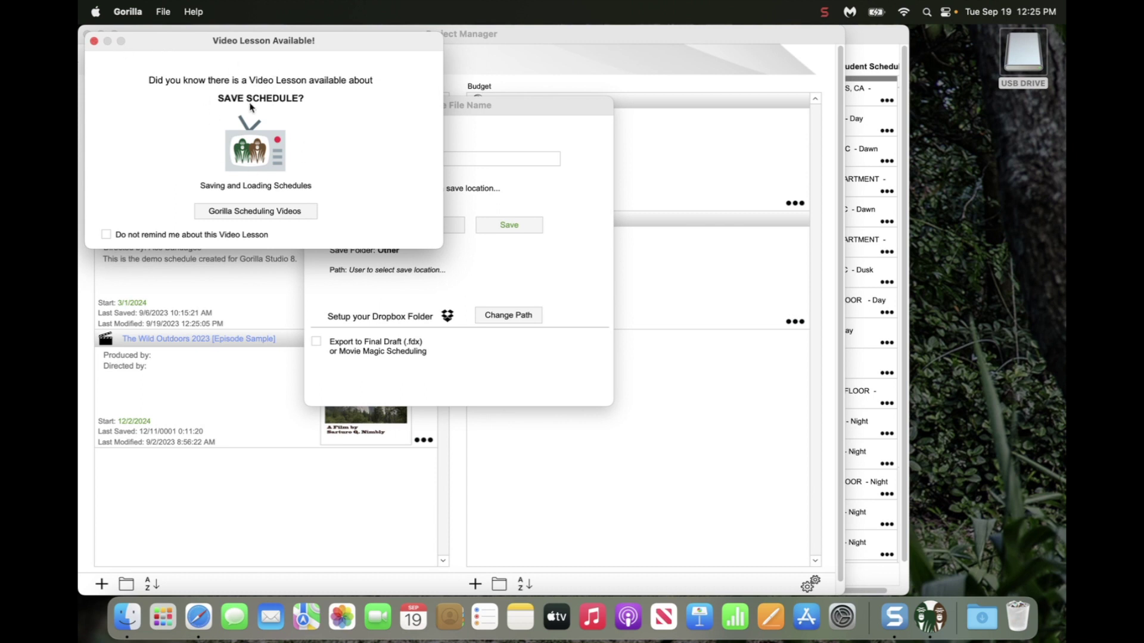
{"action": "left_click", "coordinate": [93, 41]}
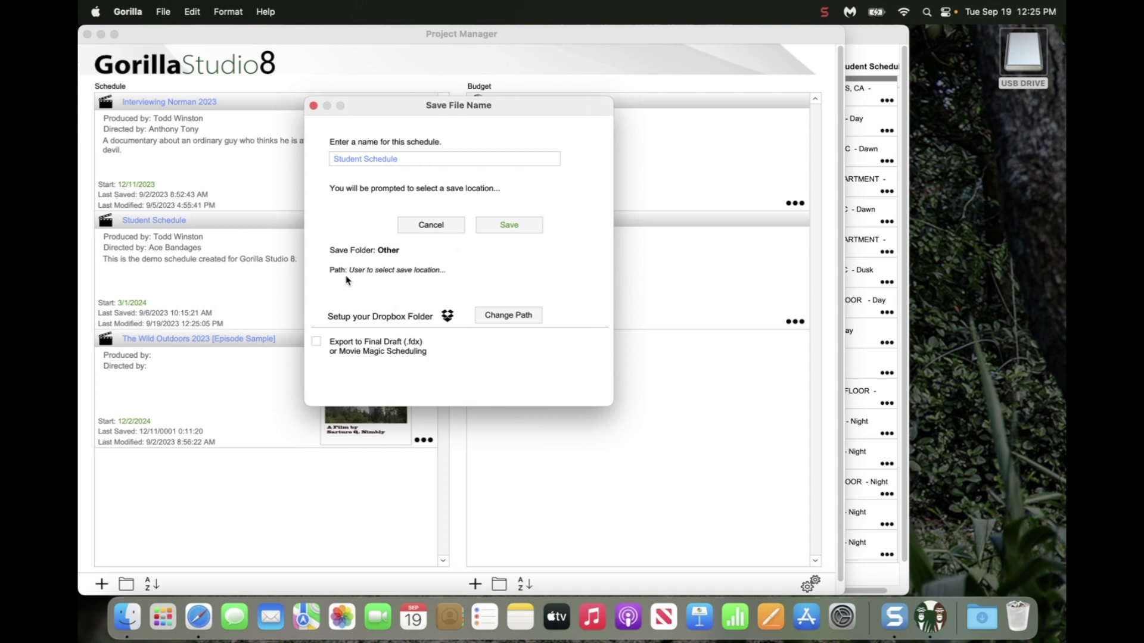
{"action": "left_click", "coordinate": [520, 225]}
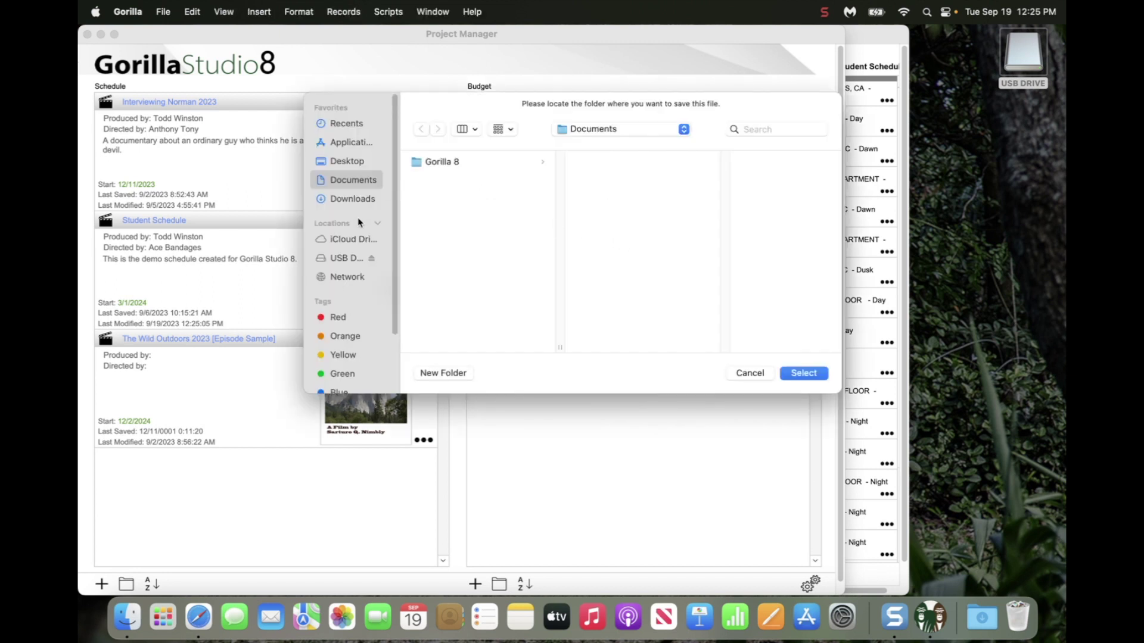
{"action": "left_click", "coordinate": [334, 262]}
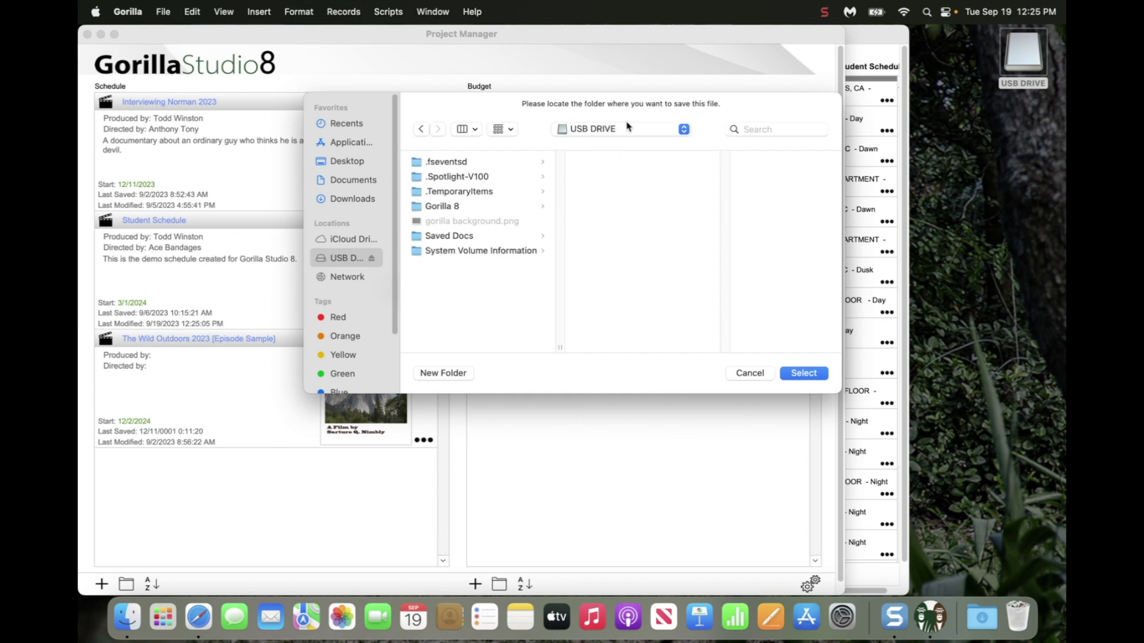
{"action": "left_click", "coordinate": [802, 373]}
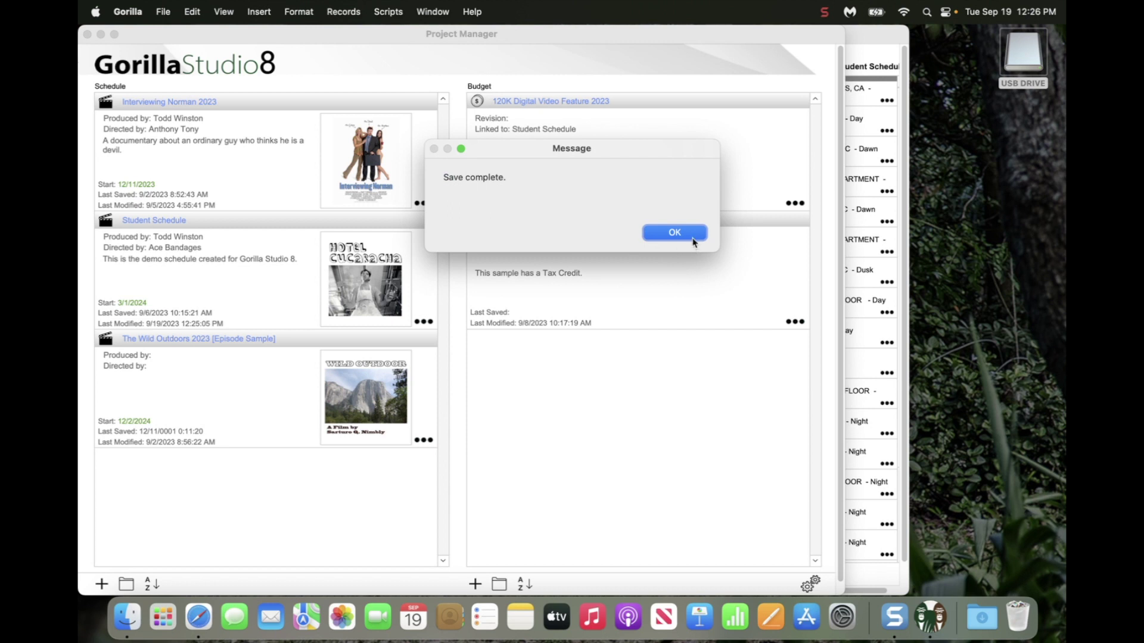
{"action": "left_click", "coordinate": [675, 232]}
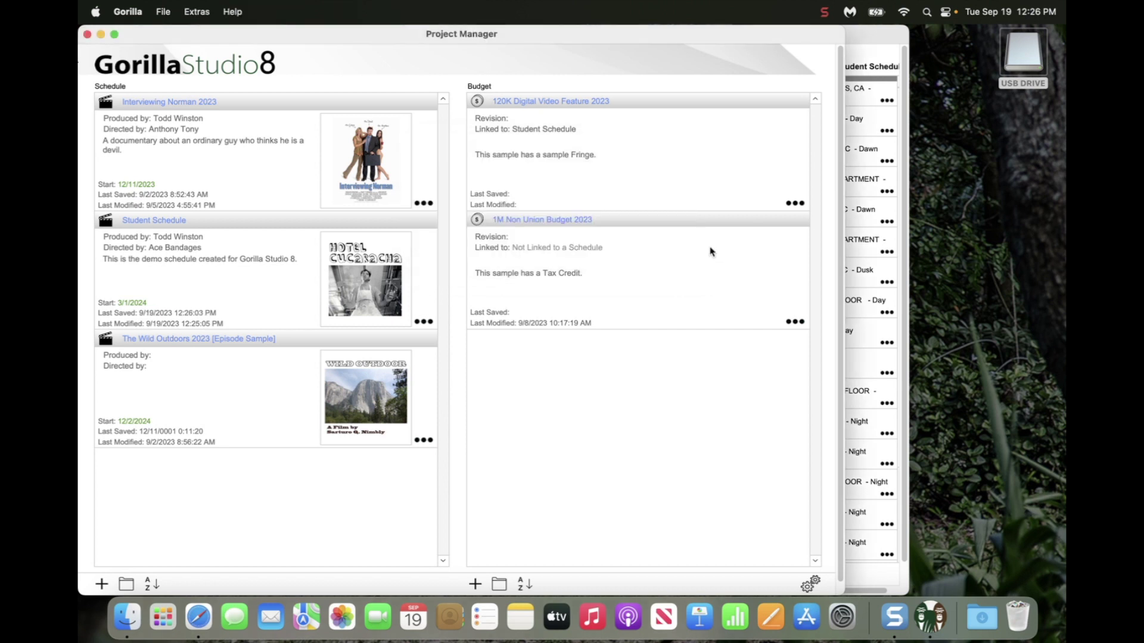
Hide Gorilla and open the USB DRIVE to check the saved Student Schedule file
{"action": "left_click", "coordinate": [142, 13]}
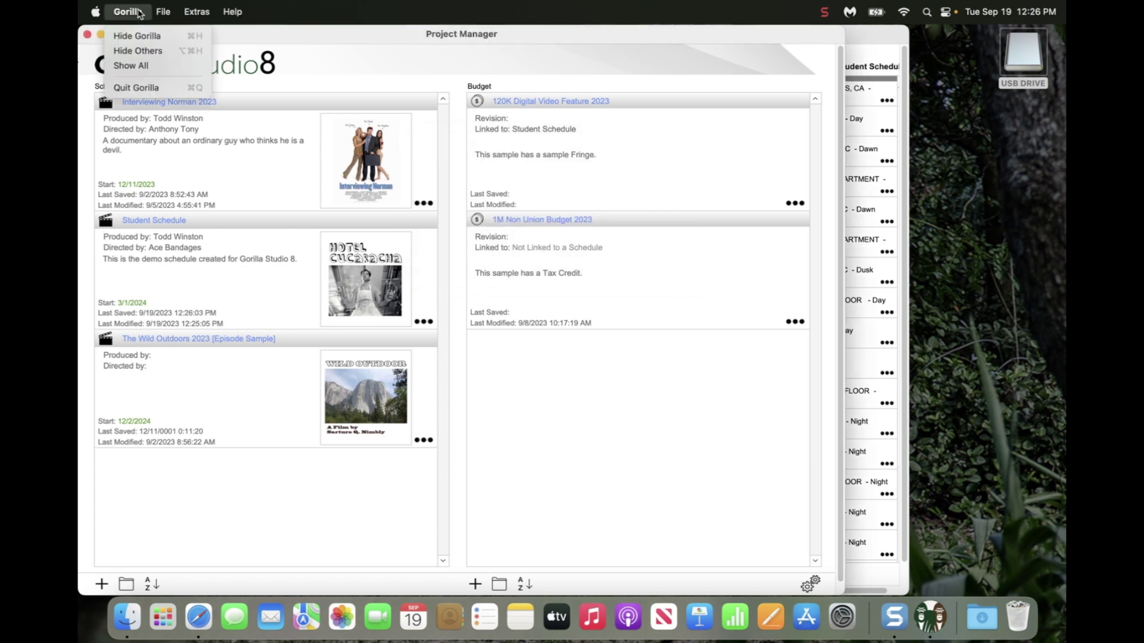
{"action": "left_click", "coordinate": [145, 38]}
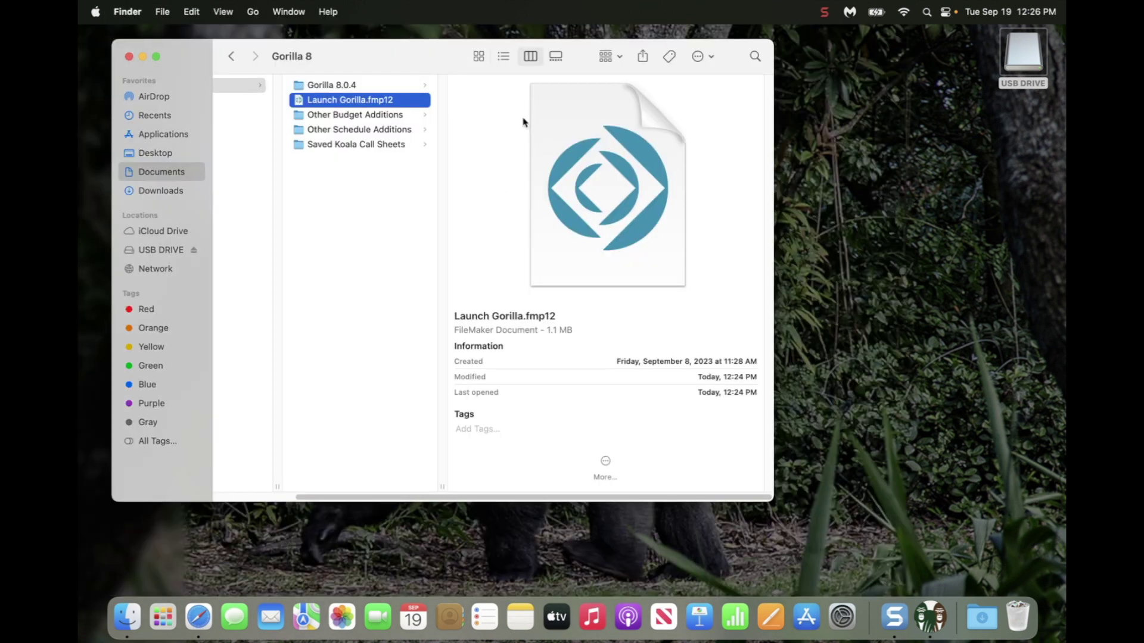
{"action": "double_click", "coordinate": [1030, 58]}
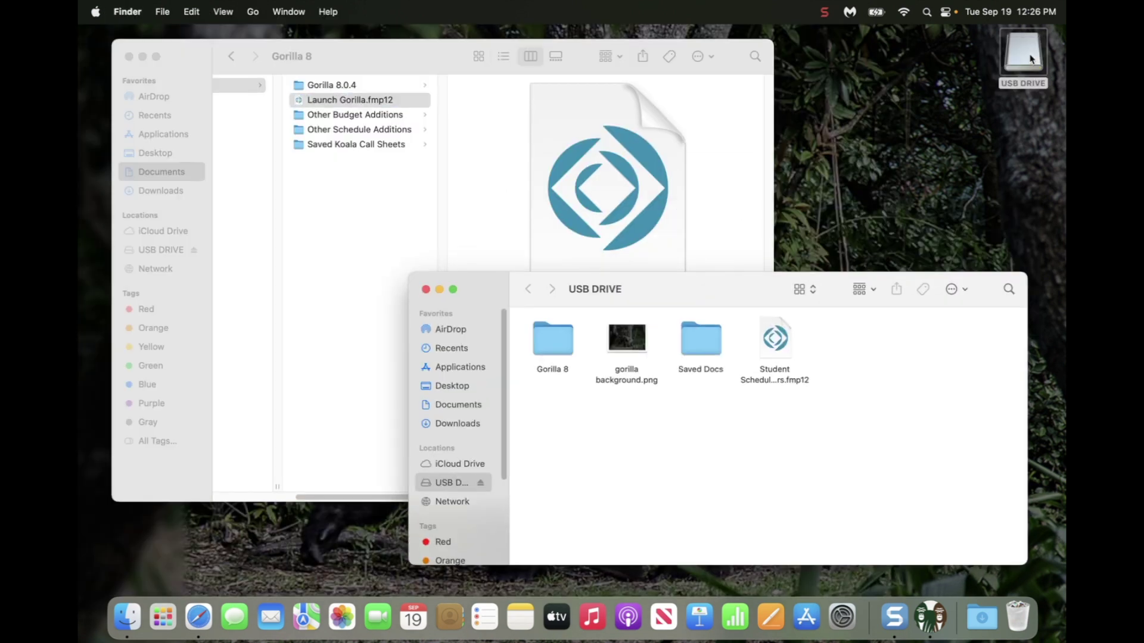
{"action": "left_click_drag", "start_coordinate": [769, 287], "coordinate": [595, 170]}
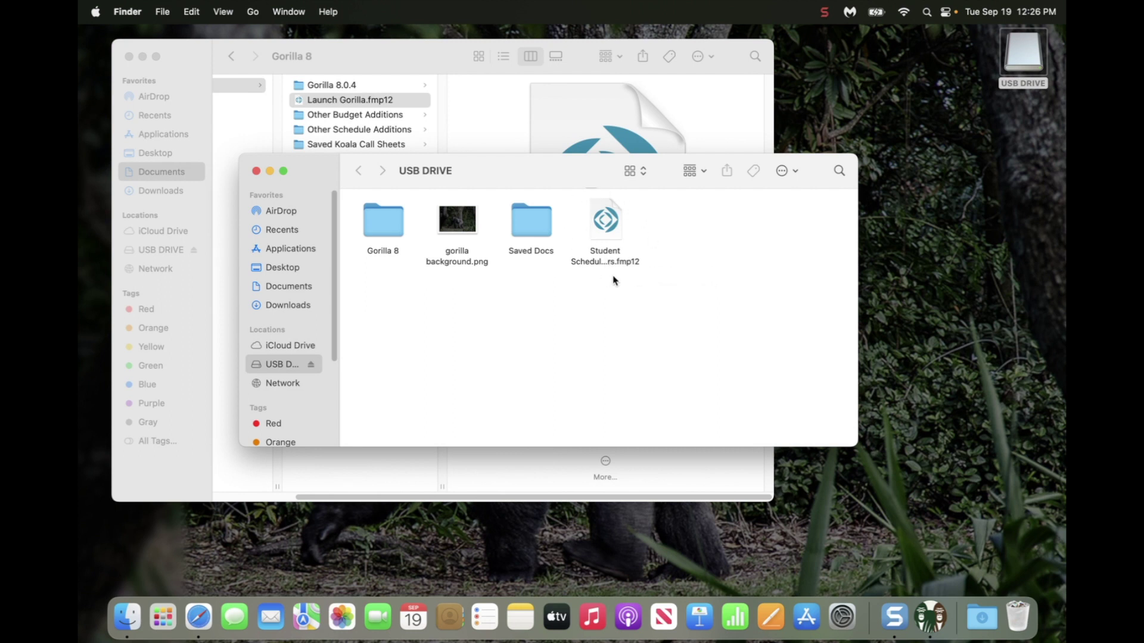
{"action": "left_click_drag", "start_coordinate": [523, 169], "coordinate": [540, 179]}
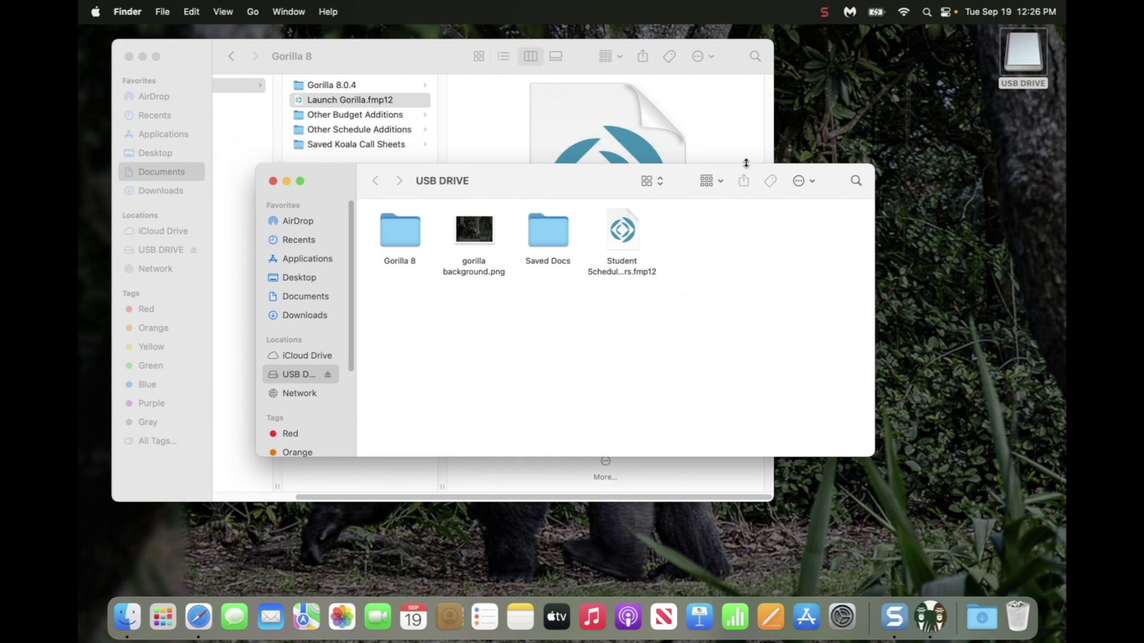
{"action": "mouse_move", "coordinate": [1025, 57]}
{"action": "left_mouse_down"}
{"action": "mouse_move", "coordinate": [1011, 620]}
{"action": "mouse_move", "coordinate": [1047, 224]}
{"action": "mouse_move", "coordinate": [1045, 119]}
{"action": "mouse_move", "coordinate": [1018, 62]}
{"action": "left_mouse_up"}
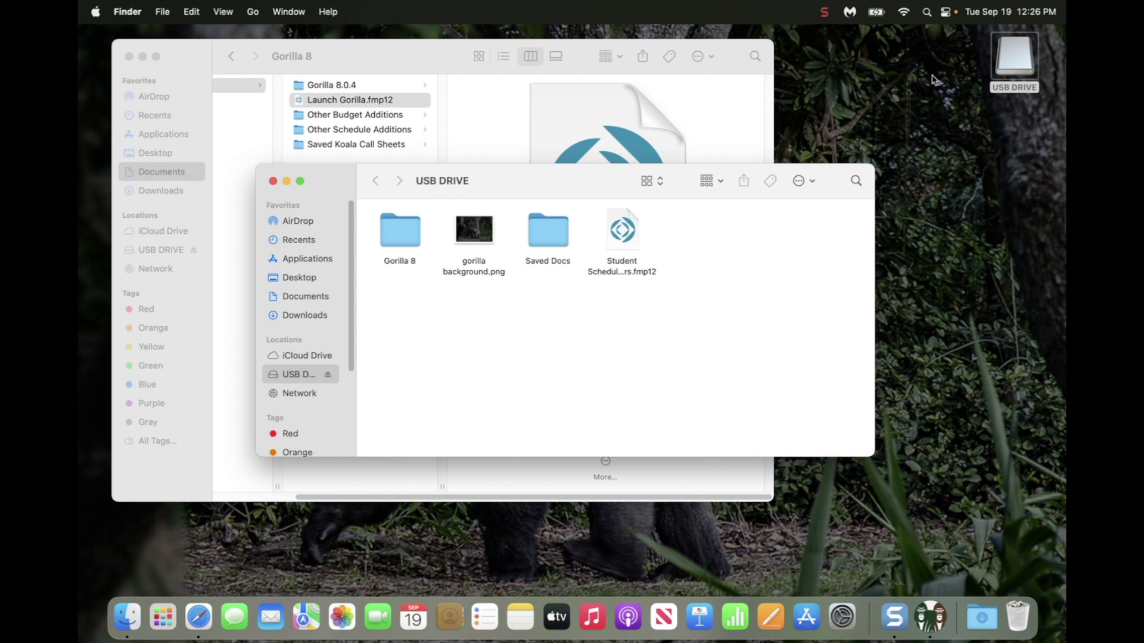
Close the USB DRIVE and Gorilla 8 Finder windows and return to Gorilla
{"action": "left_click", "coordinate": [273, 180]}
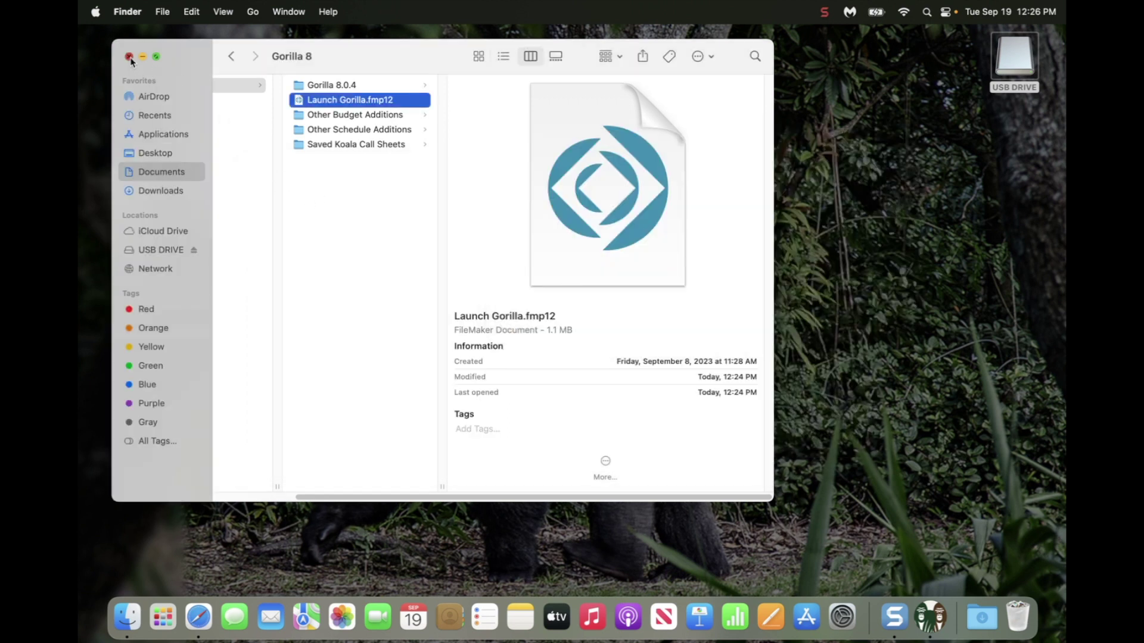
{"action": "left_click", "coordinate": [130, 58]}
{"action": "left_click", "coordinate": [939, 620]}
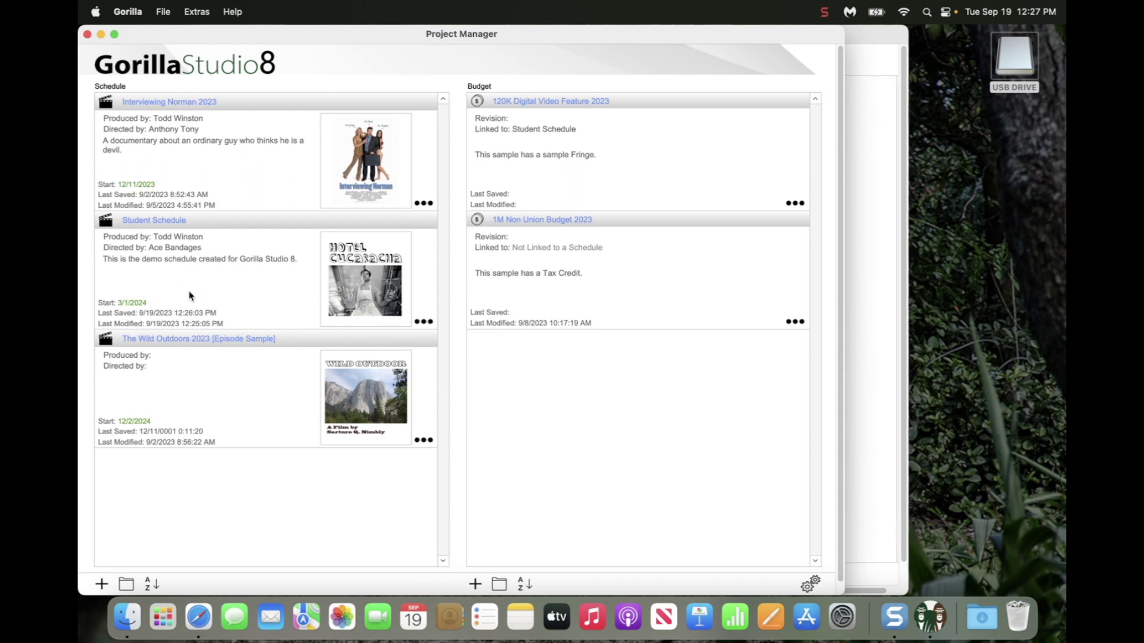
Delete Student Schedule from the Project Manager, then open the USB DRIVE on the desktop
{"action": "left_click", "coordinate": [422, 326]}
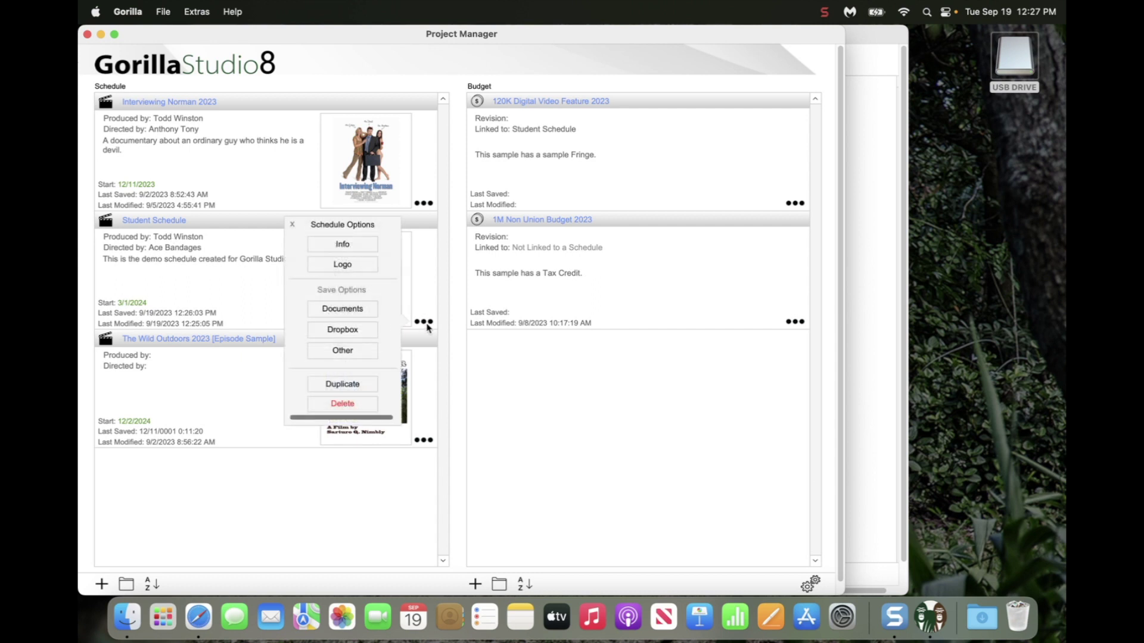
{"action": "left_click", "coordinate": [348, 407]}
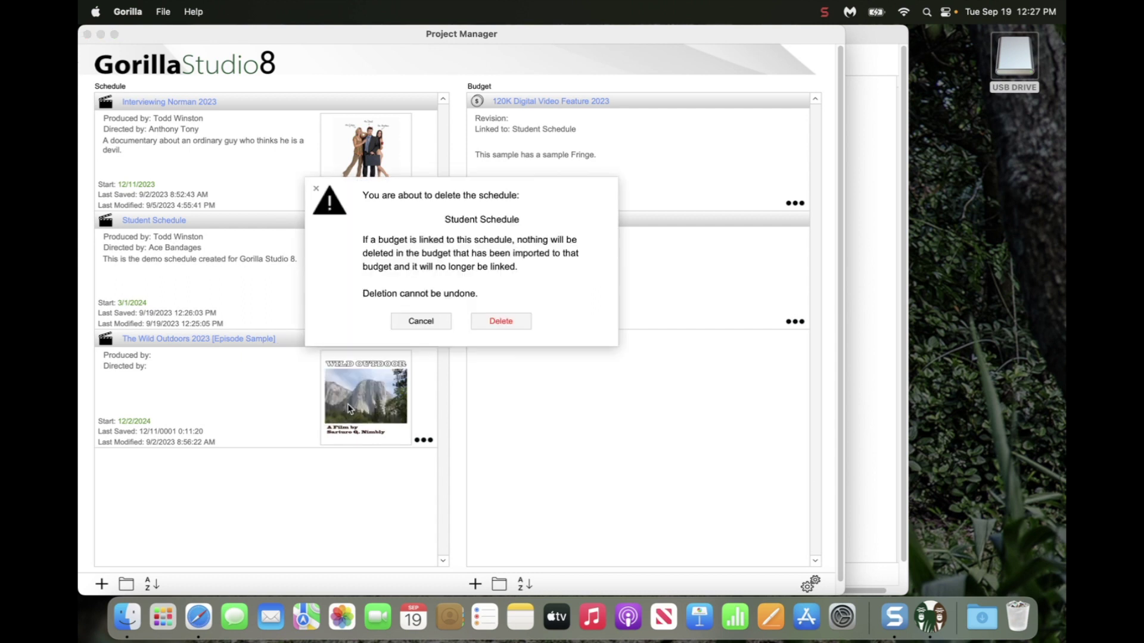
{"action": "left_click", "coordinate": [501, 321]}
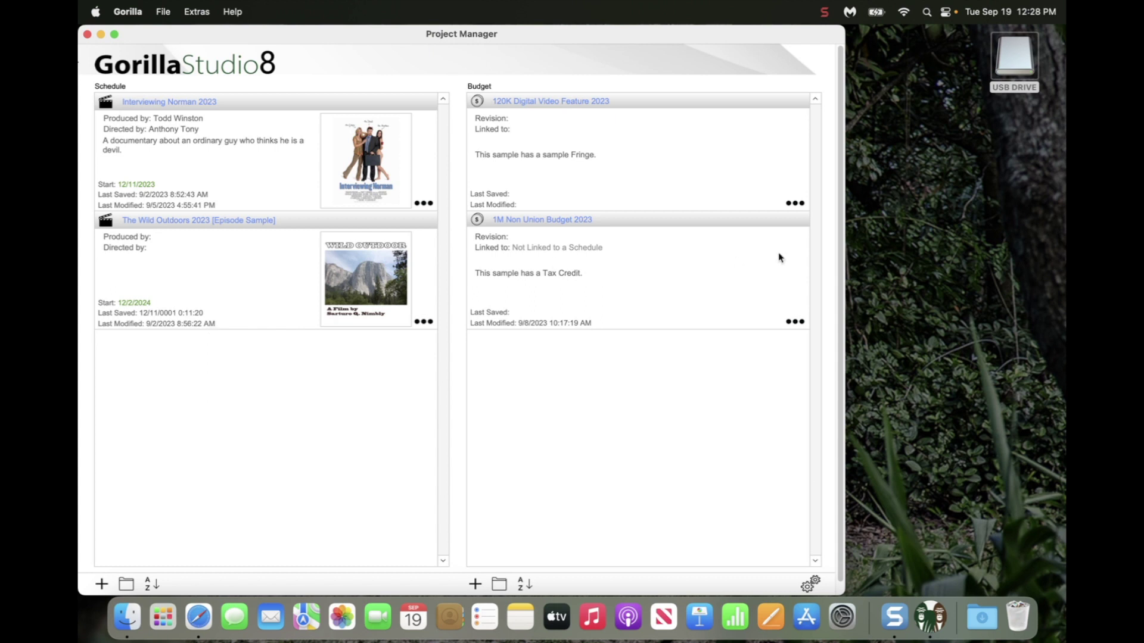
{"action": "left_click", "coordinate": [1009, 57]}
{"action": "double_click", "coordinate": [1008, 56]}
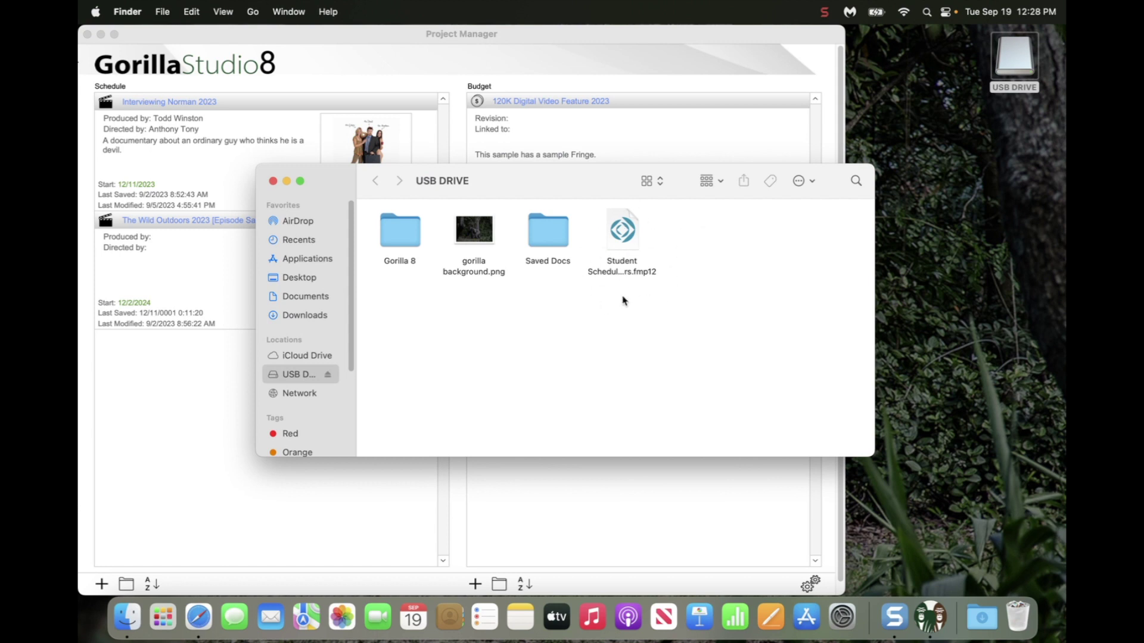
{"action": "left_click_drag", "start_coordinate": [495, 189], "coordinate": [482, 237]}
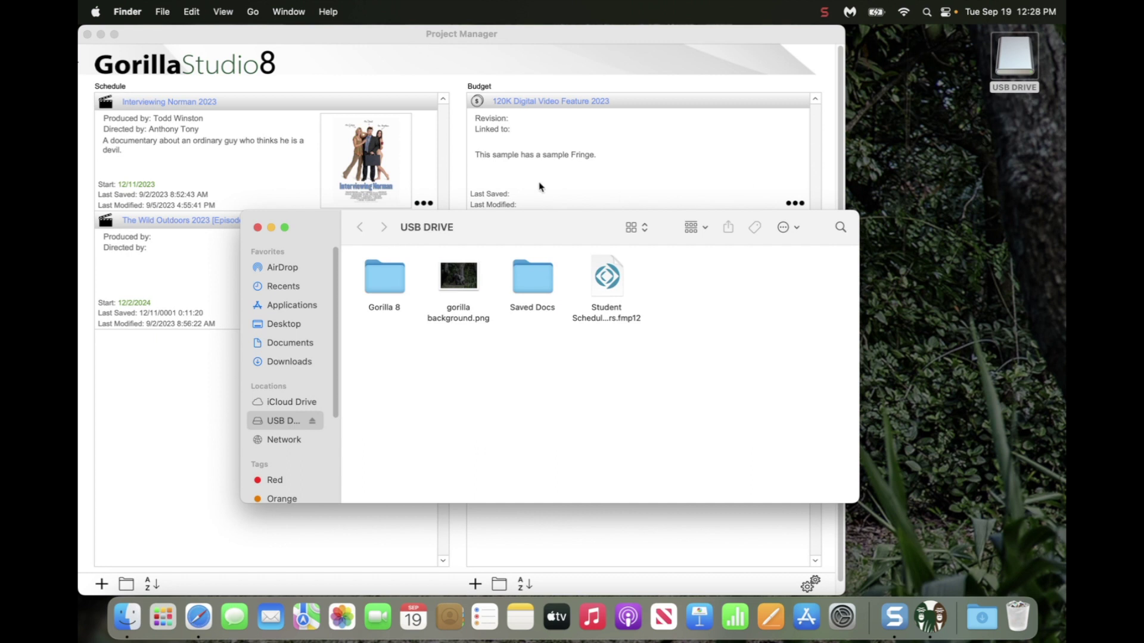
{"action": "left_click", "coordinate": [257, 228]}
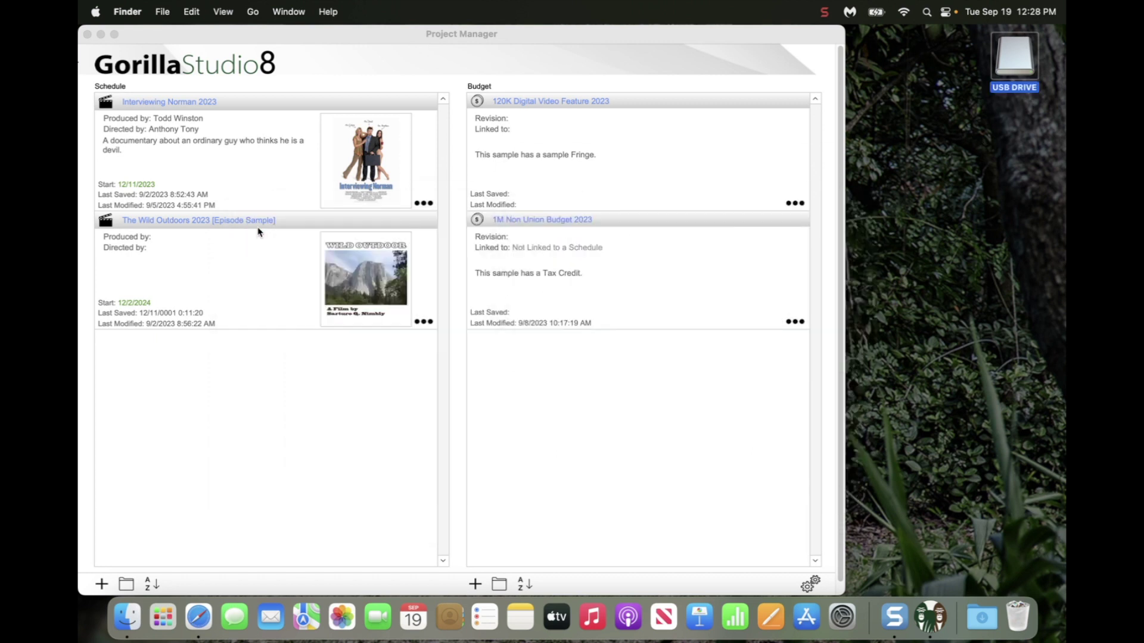
{"action": "left_click", "coordinate": [232, 46]}
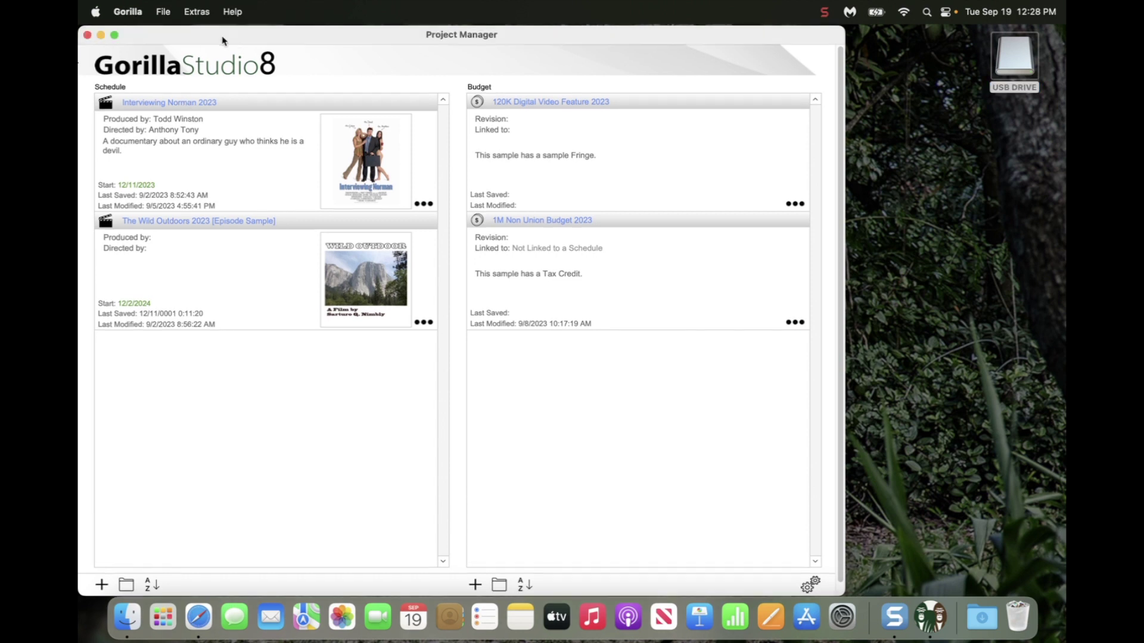
Load the Student Schedule .fmp12 file from the USB DRIVE back into Project Manager
{"action": "left_click", "coordinate": [127, 586]}
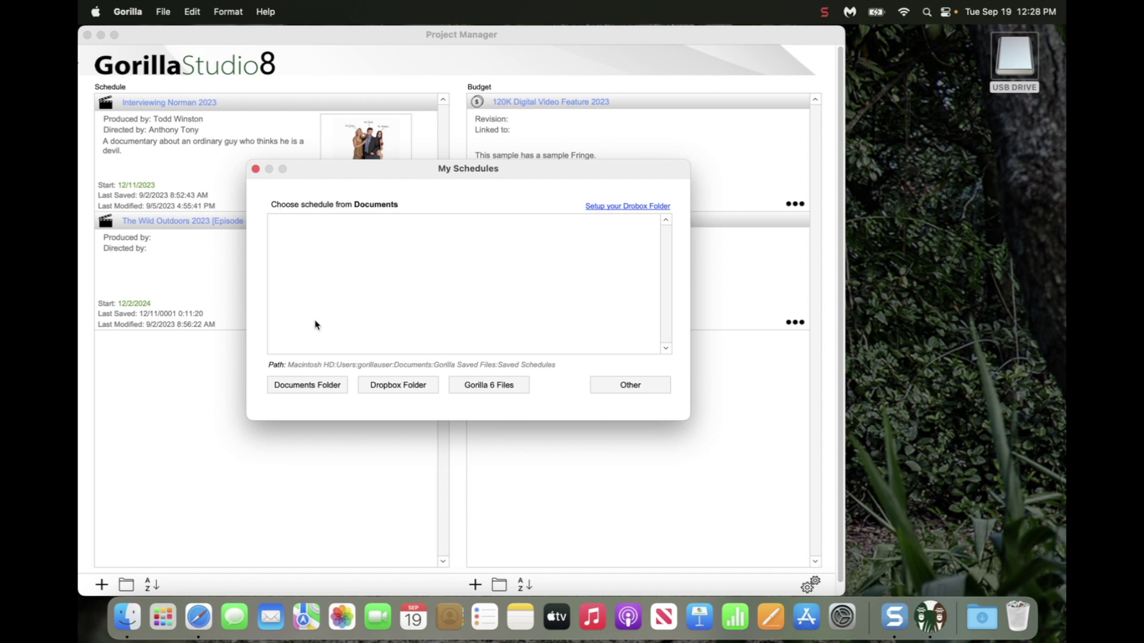
{"action": "left_click", "coordinate": [630, 385]}
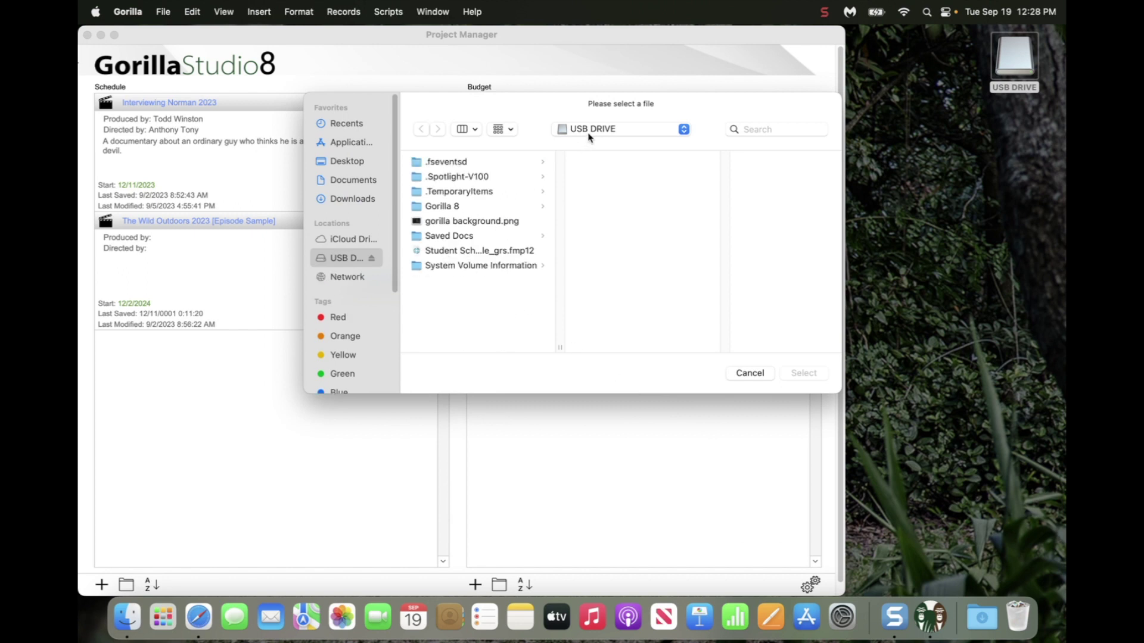
{"action": "left_click", "coordinate": [441, 251]}
{"action": "left_click", "coordinate": [802, 377]}
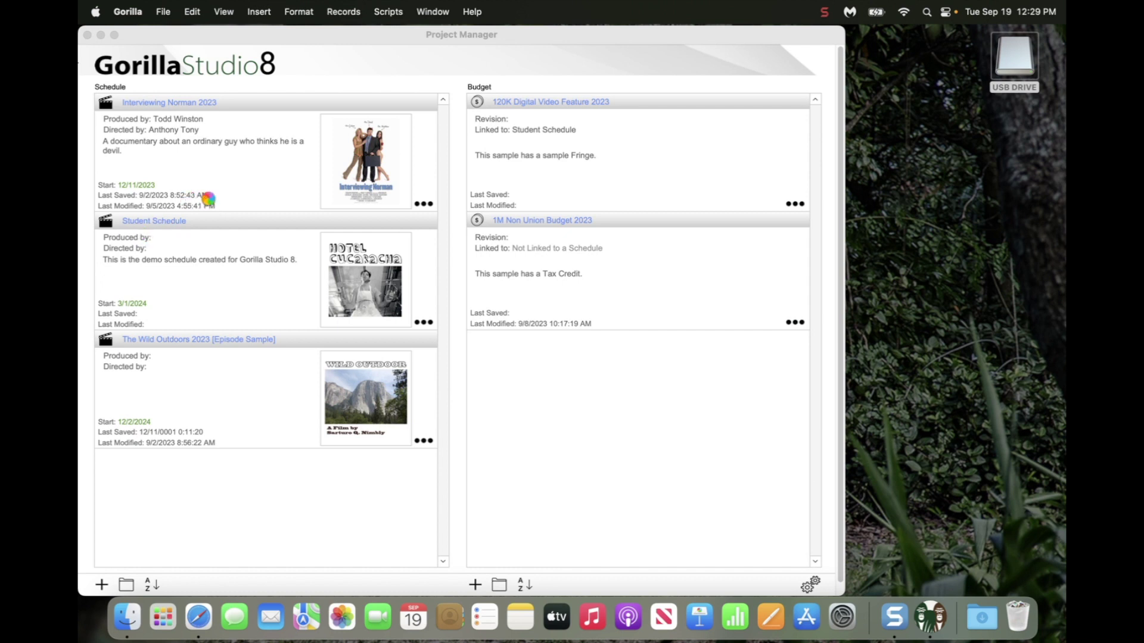
{"action": "left_click", "coordinate": [111, 58]}
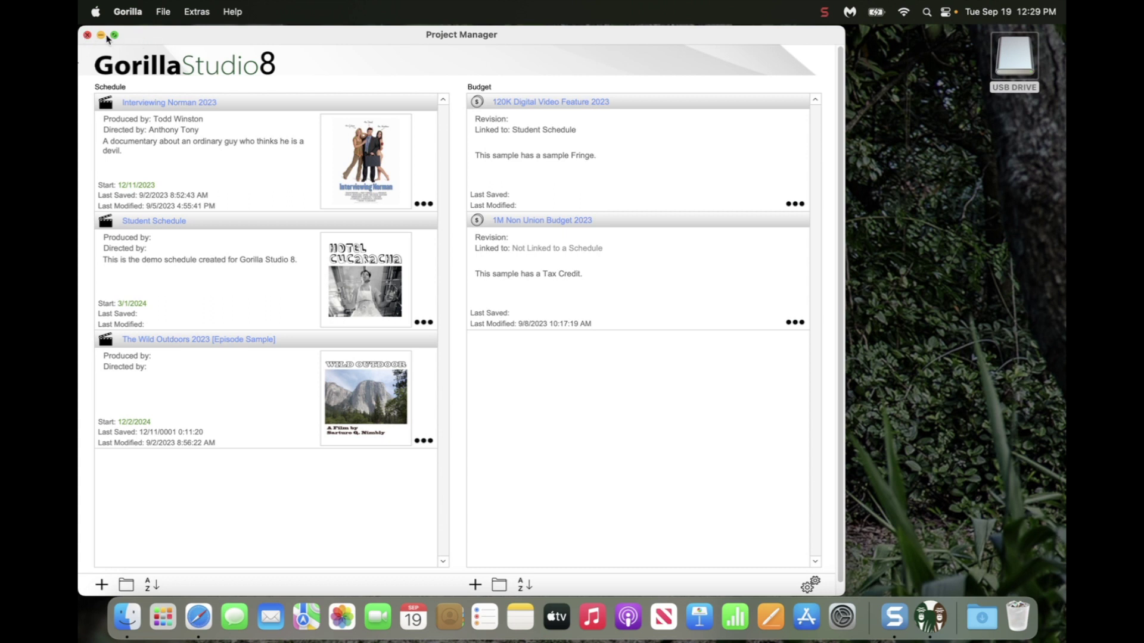
Open Student Schedule in Breakdown, then return to the Manager tab
{"action": "left_click", "coordinate": [153, 224]}
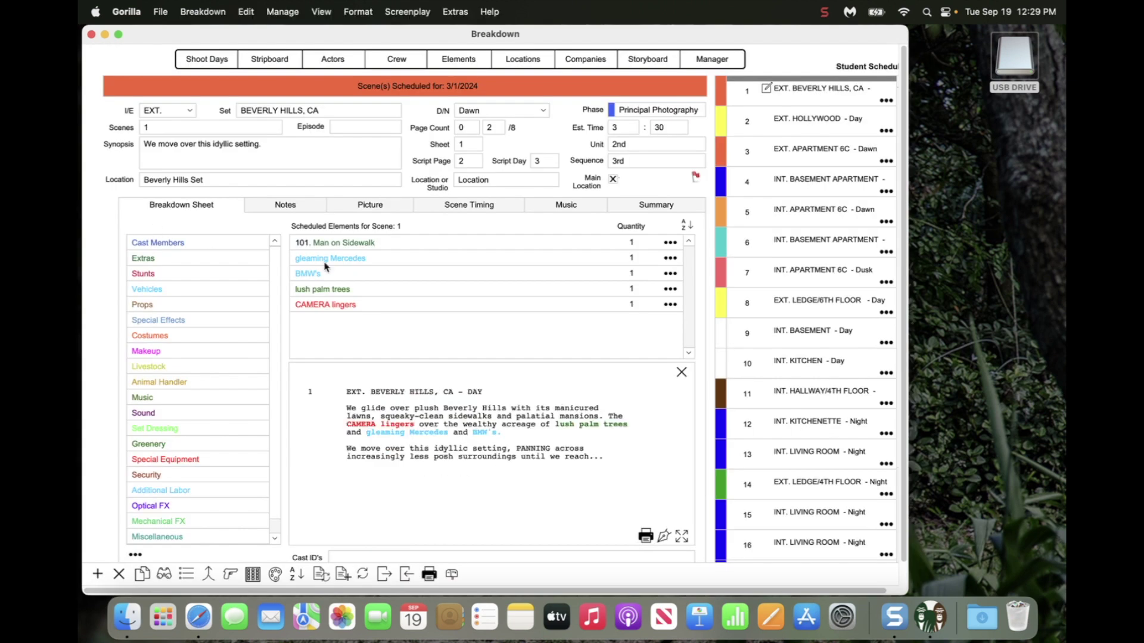
{"action": "left_click", "coordinate": [712, 59]}
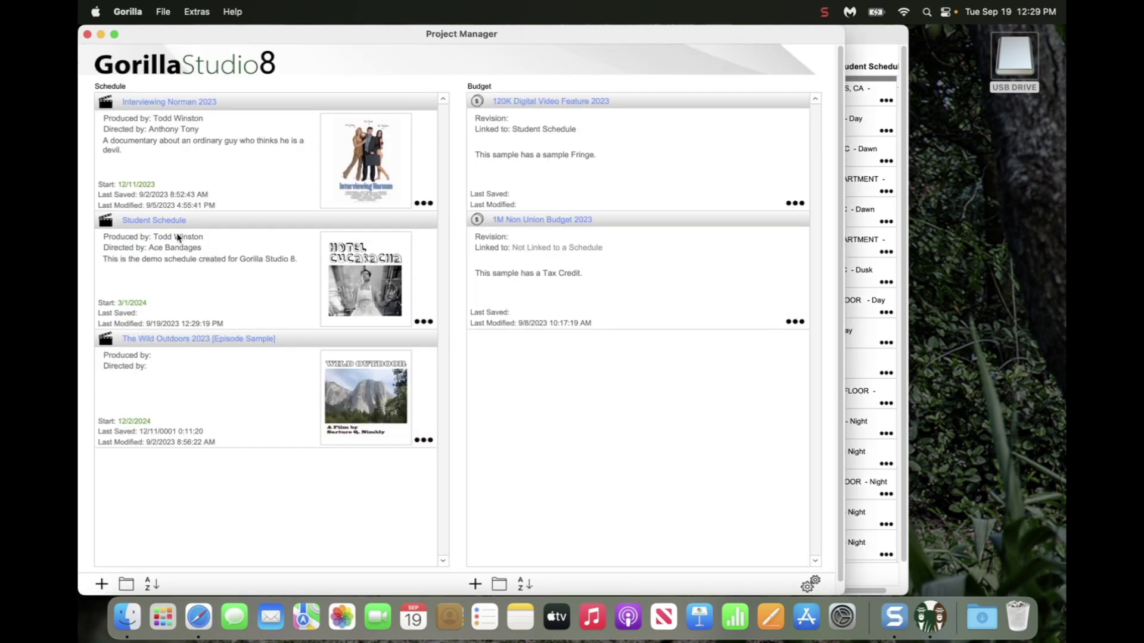
{"action": "left_click", "coordinate": [415, 322]}
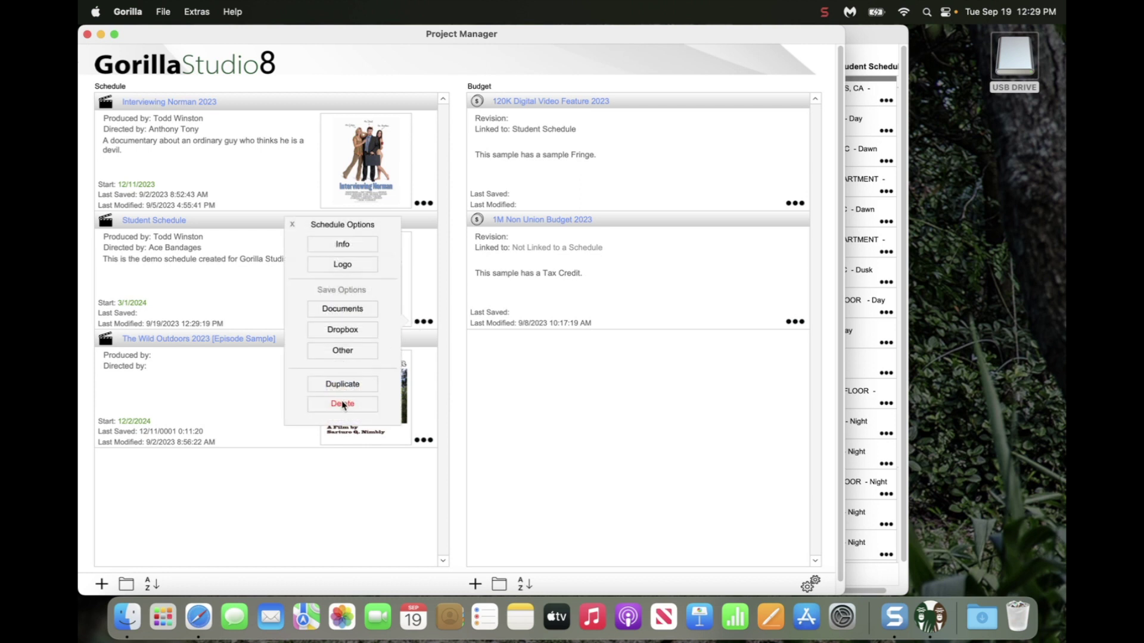
{"action": "left_click", "coordinate": [661, 253]}
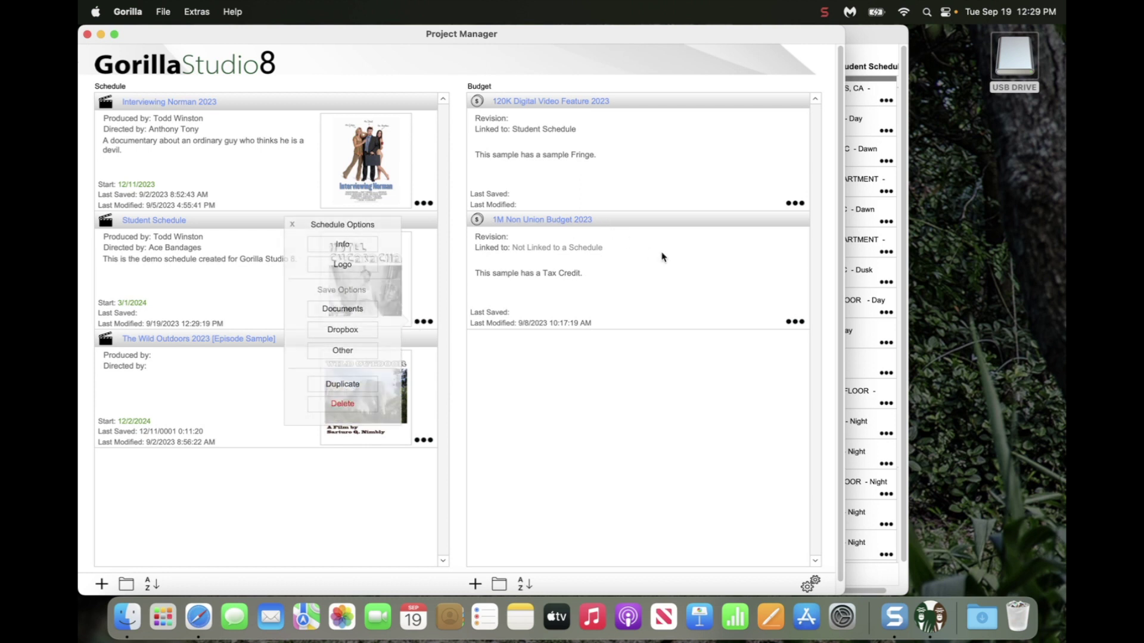
{"action": "left_click", "coordinate": [795, 322]}
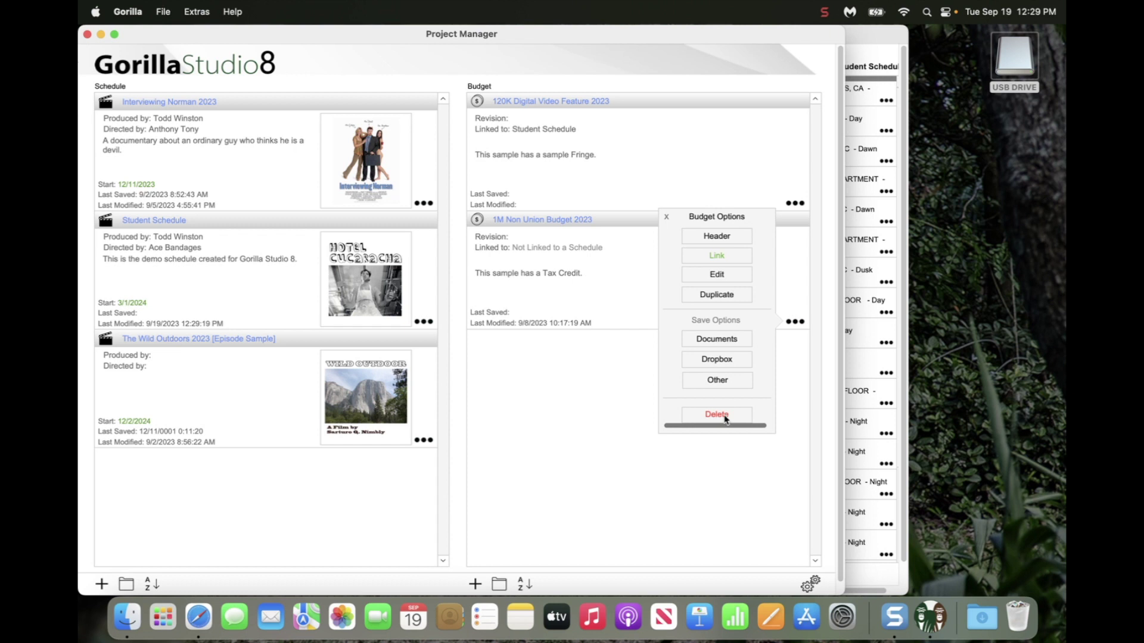
{"action": "left_click", "coordinate": [667, 217]}
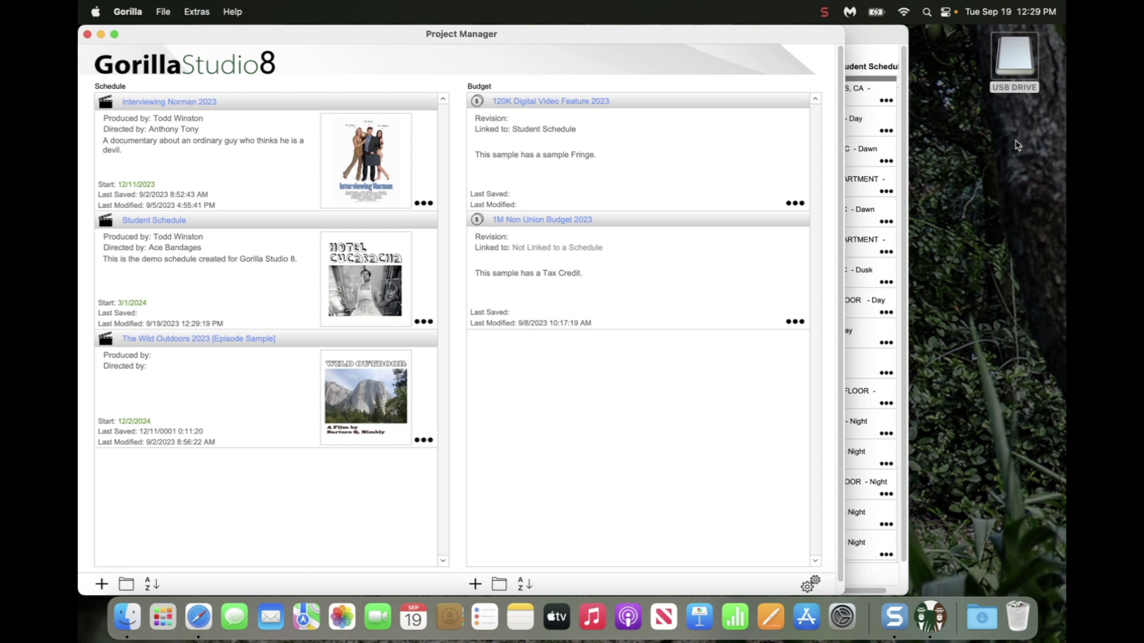
{"action": "left_click", "coordinate": [136, 10]}
Quit Gorilla Studio and glance through the Apple menu, leaving the desktop showing
{"action": "left_click", "coordinate": [138, 84]}
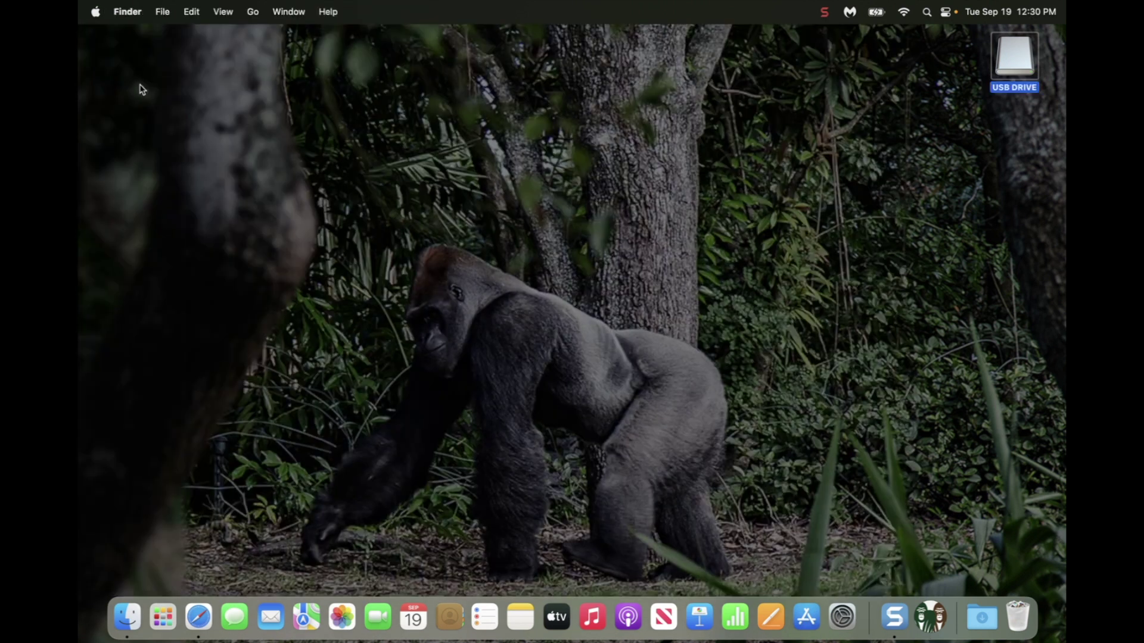
{"action": "left_click", "coordinate": [95, 12]}
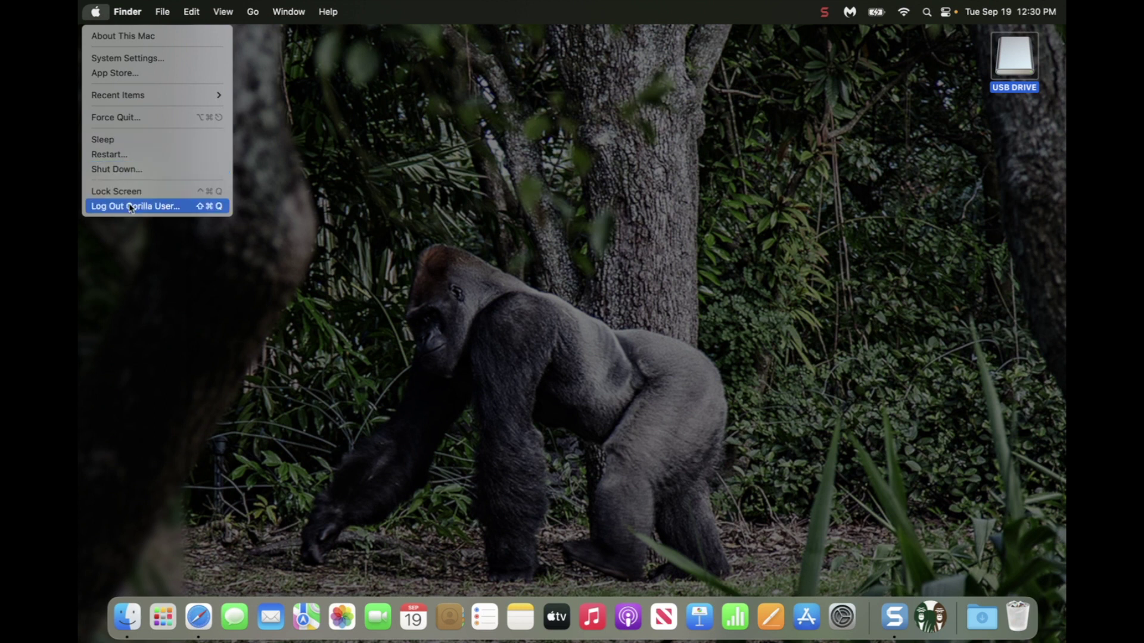
{"action": "left_click", "coordinate": [154, 278]}
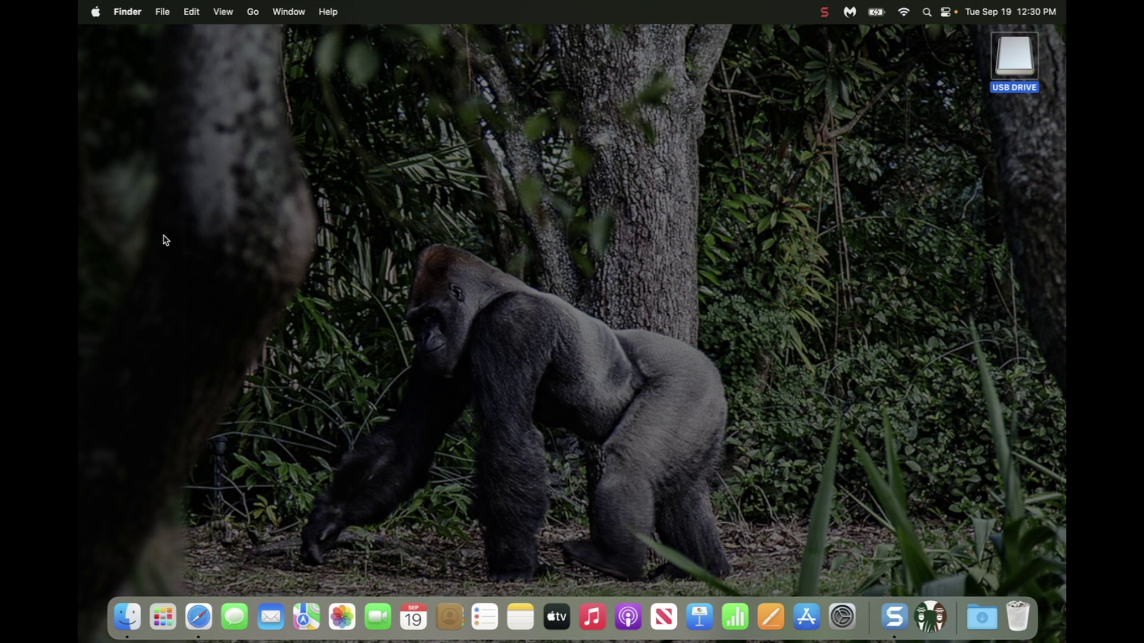
{"action": "left_click", "coordinate": [161, 9]}
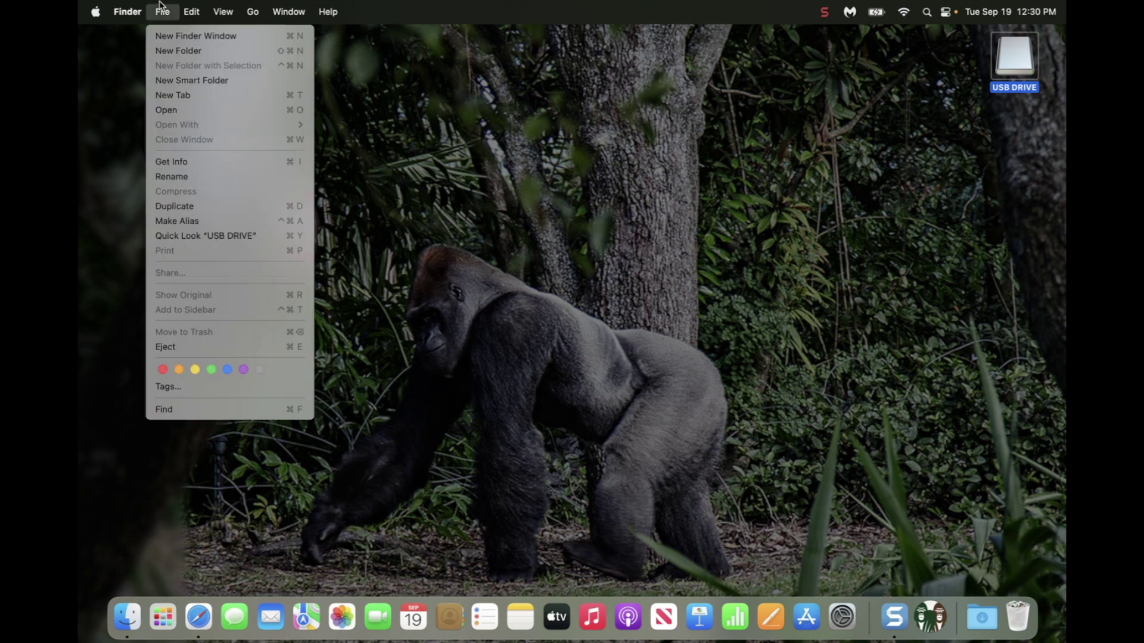
In a new Finder window, check Applications for Gorilla, then open Documents > Gorilla 8
{"action": "left_click", "coordinate": [178, 36]}
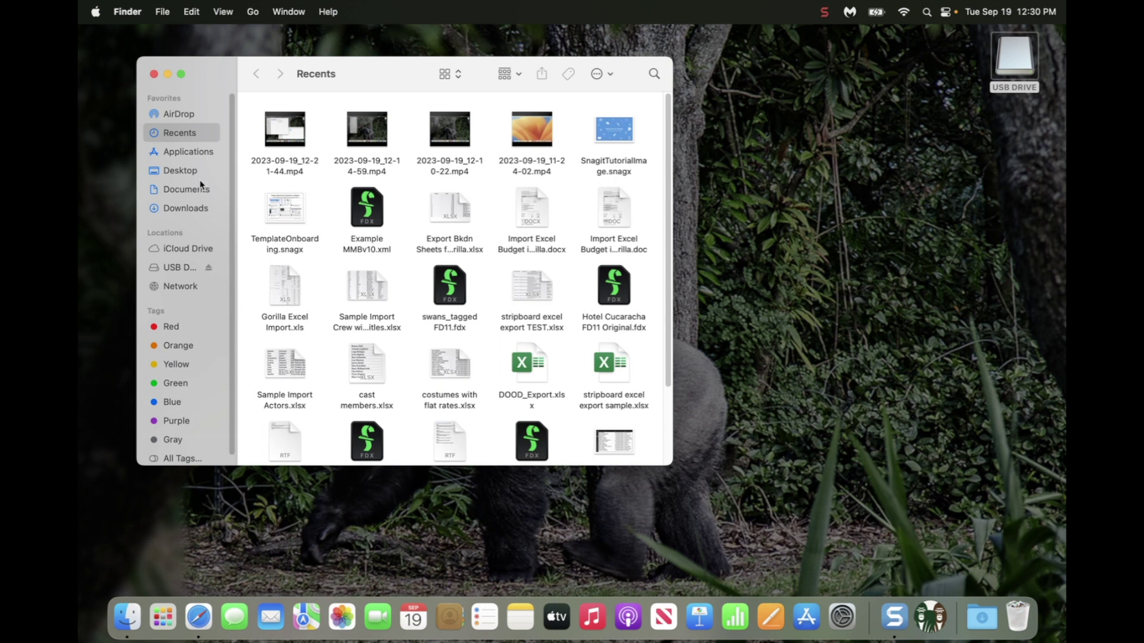
{"action": "left_click", "coordinate": [182, 152]}
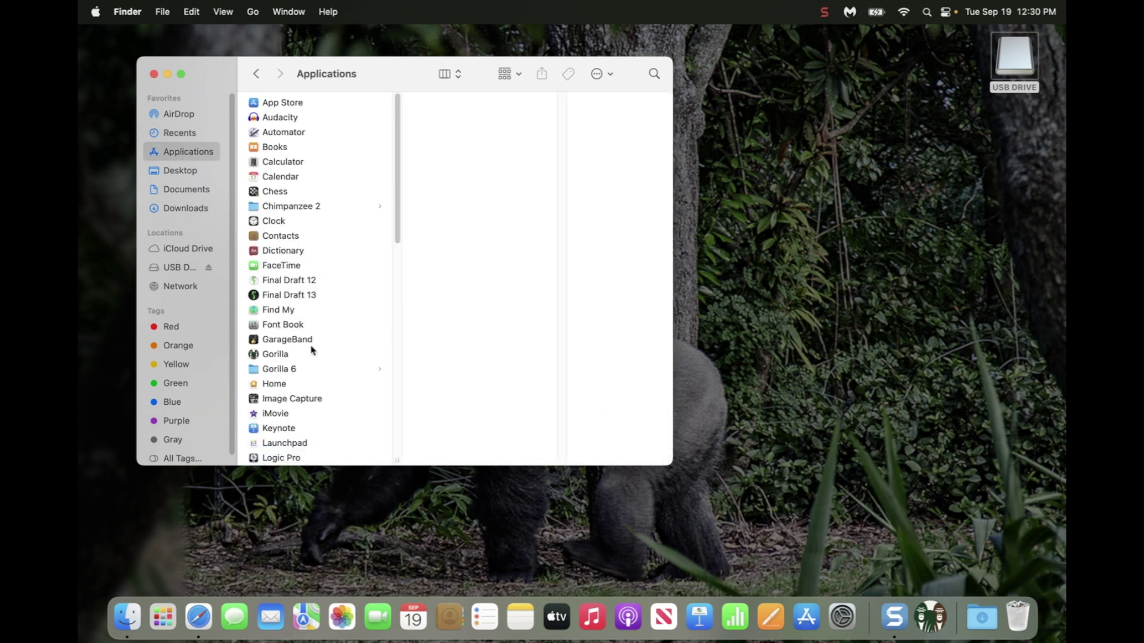
{"action": "left_click", "coordinate": [271, 356]}
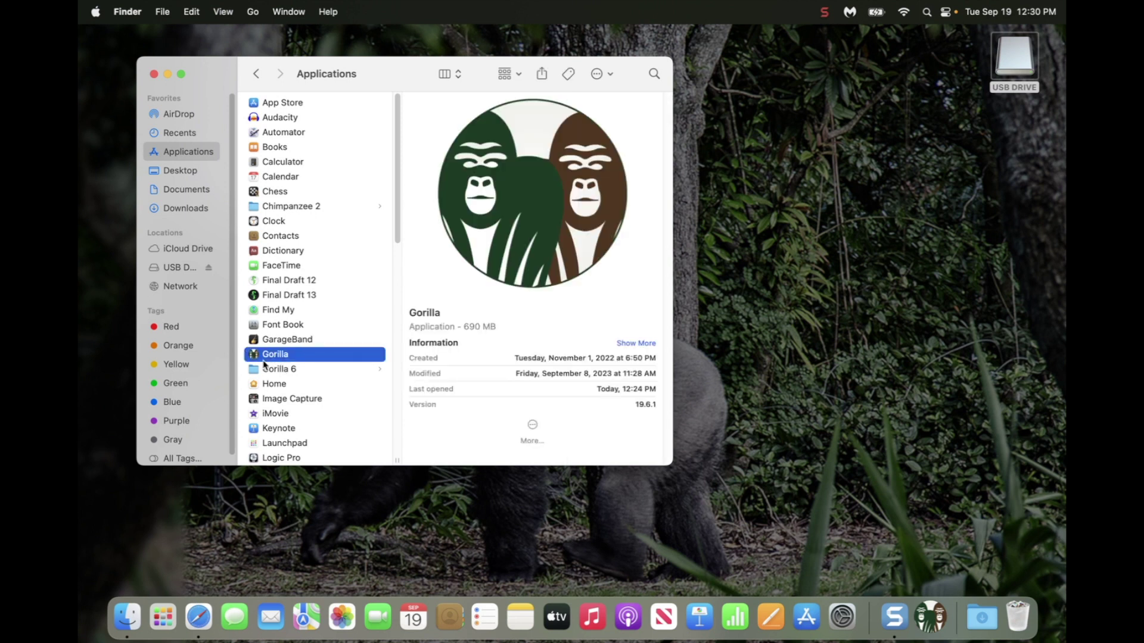
{"action": "left_click", "coordinate": [191, 191]}
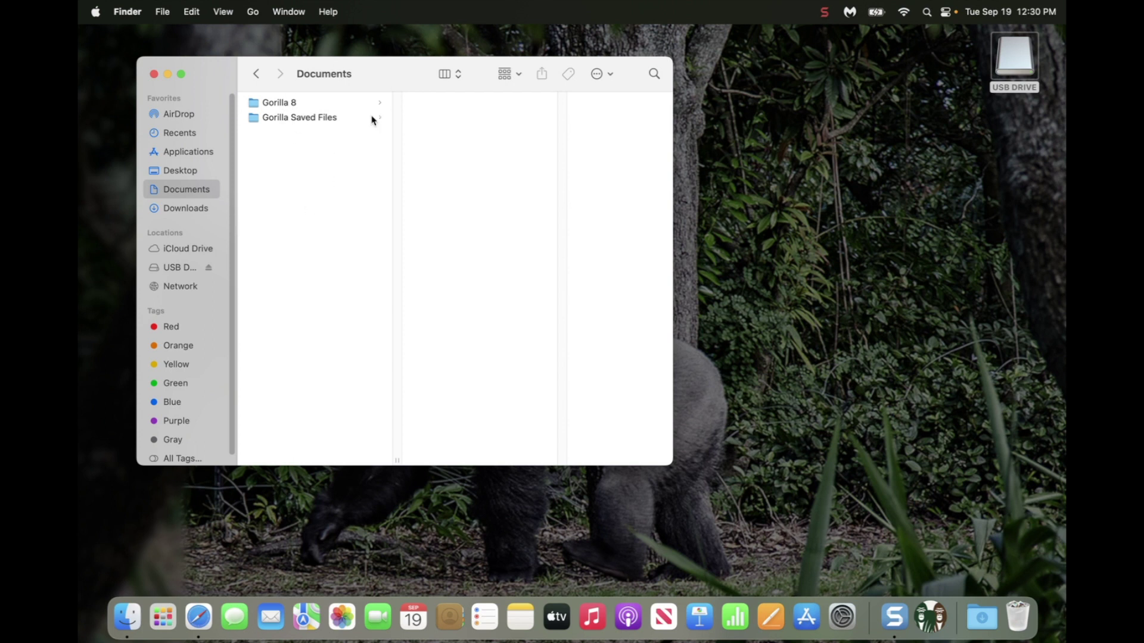
{"action": "left_click", "coordinate": [255, 105]}
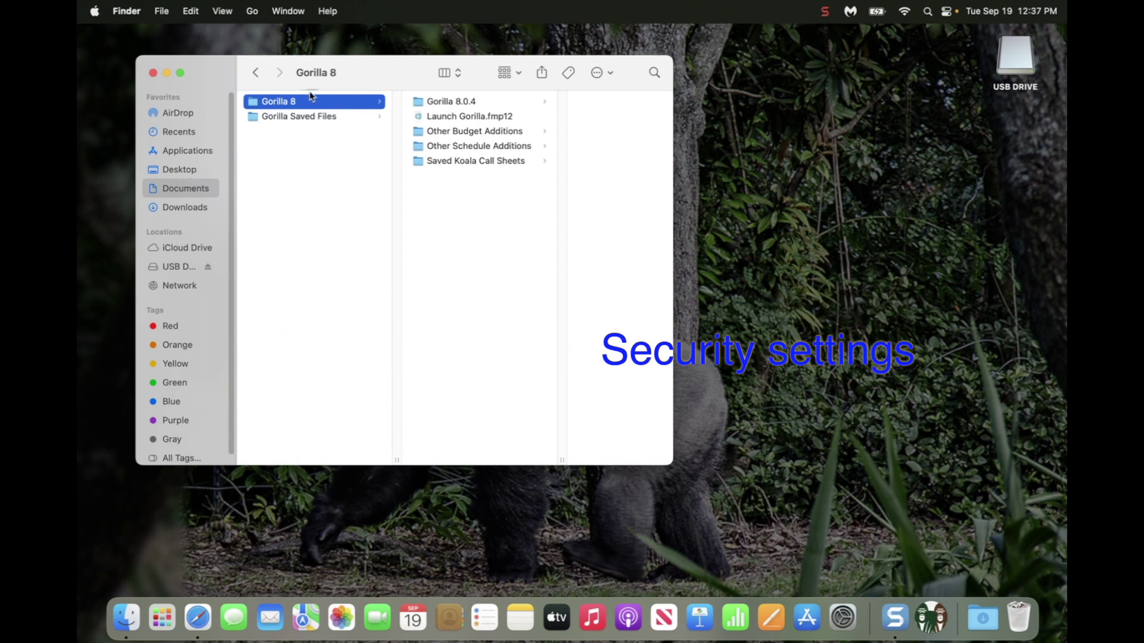
Open the Apple menu to reach System Settings
{"action": "left_click", "coordinate": [94, 10]}
Open System Settings and go to Privacy & Security > Files and Folders
{"action": "left_click", "coordinate": [95, 57]}
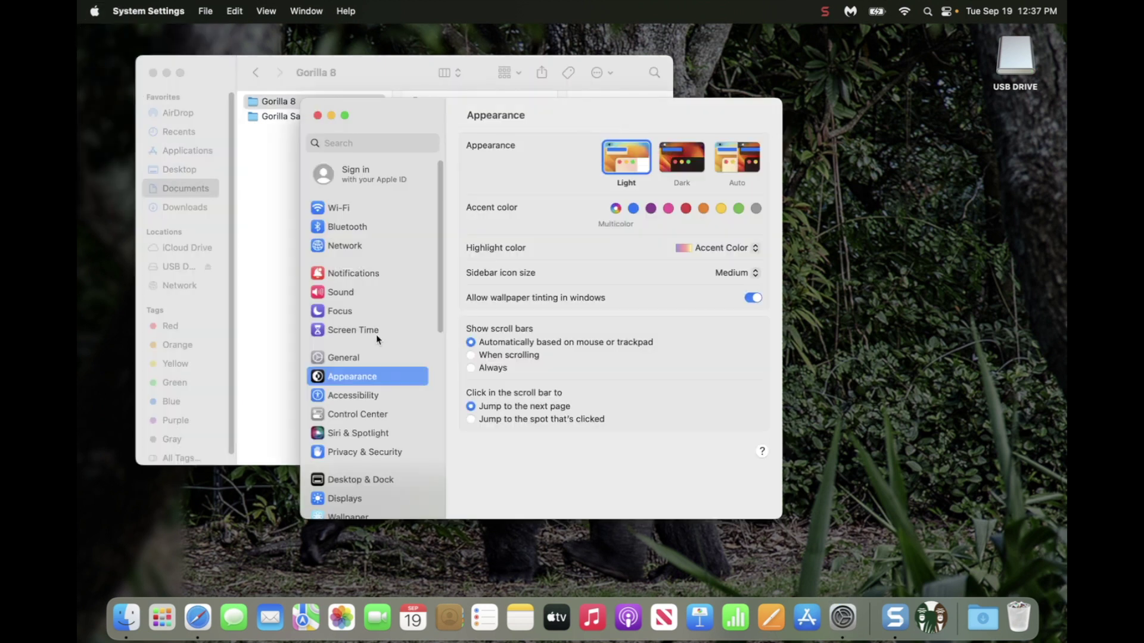
{"action": "scroll", "coordinate": [390, 369], "scroll_direction": "down", "scroll_amount": 3}
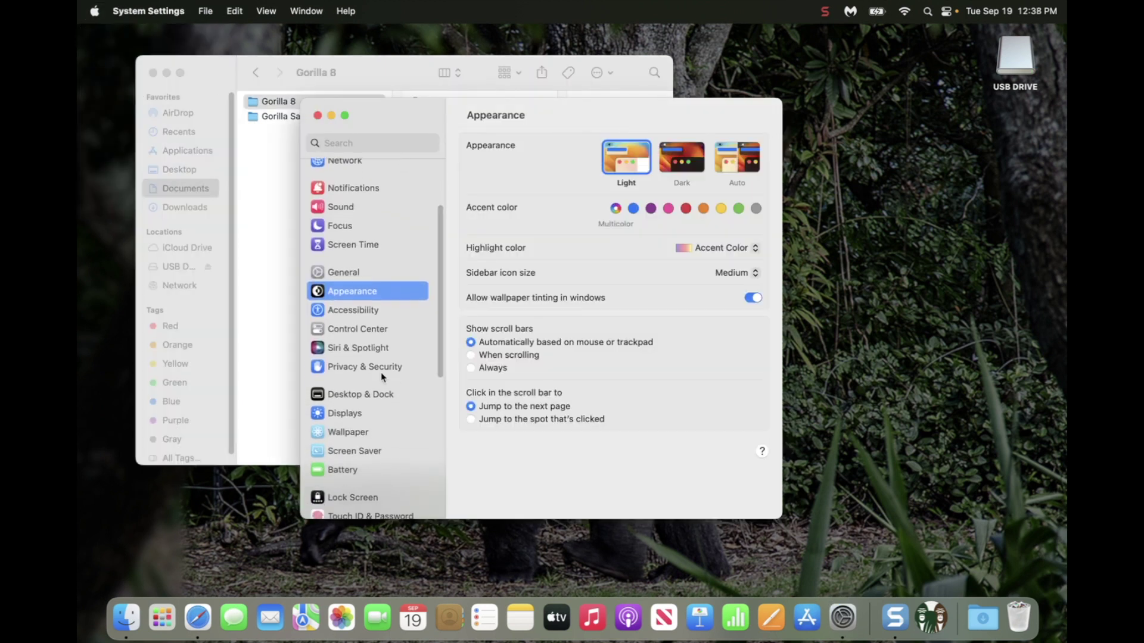
{"action": "left_click", "coordinate": [367, 371]}
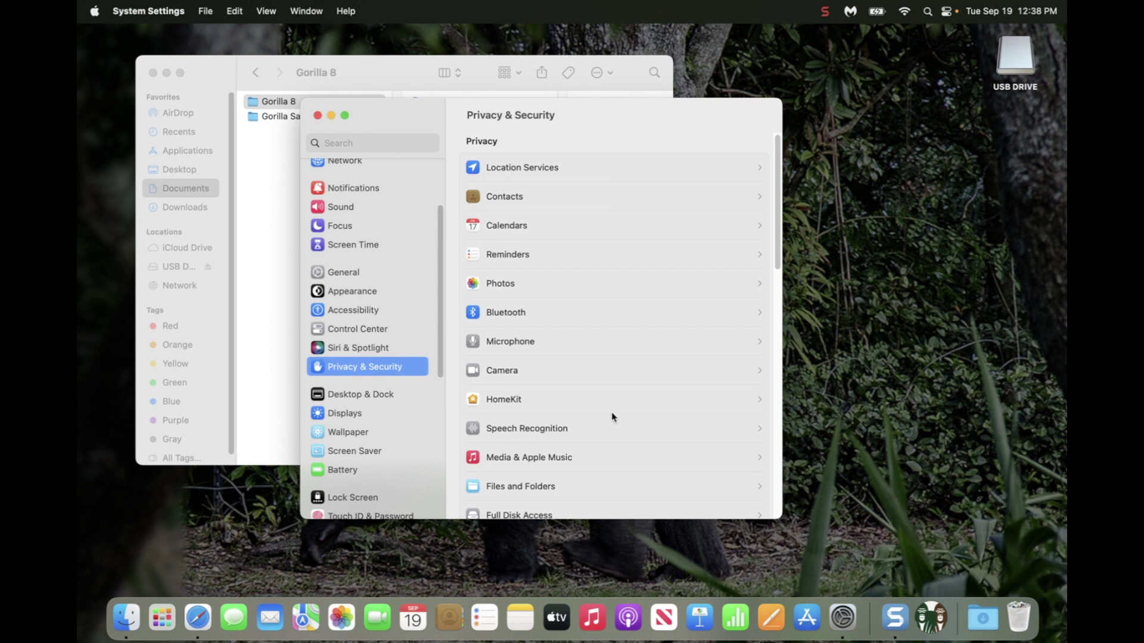
{"action": "left_click", "coordinate": [535, 487]}
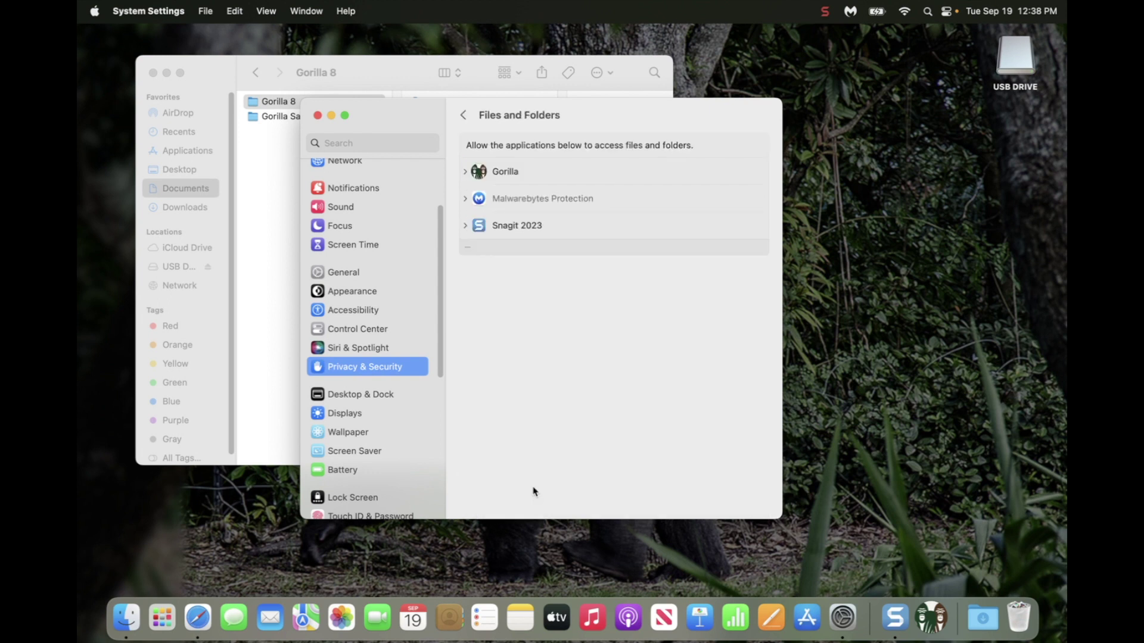
{"action": "left_click_drag", "start_coordinate": [584, 115], "coordinate": [554, 104]}
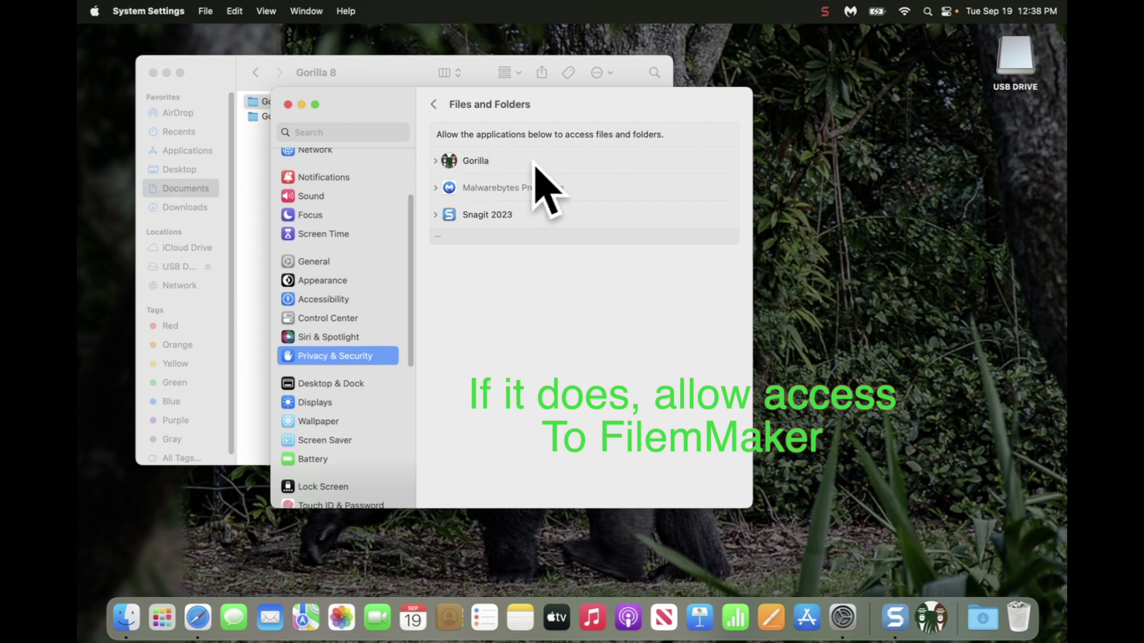
Expand Gorilla's permissions, cancel switching off Documents Folder access, and close System Settings
{"action": "left_click", "coordinate": [436, 162]}
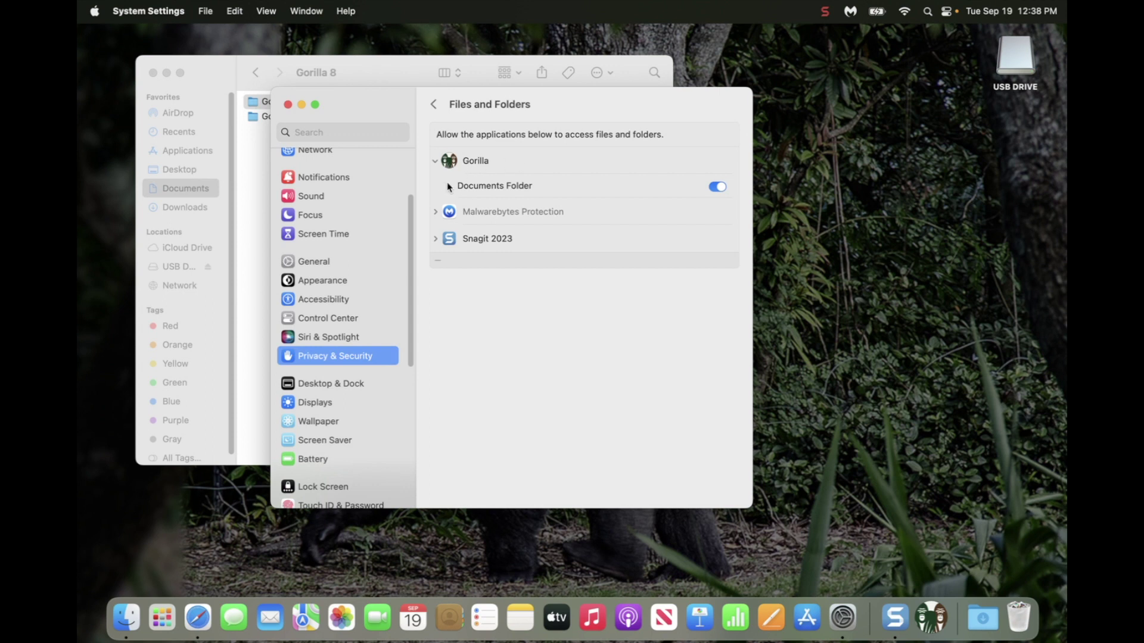
{"action": "left_click", "coordinate": [720, 188]}
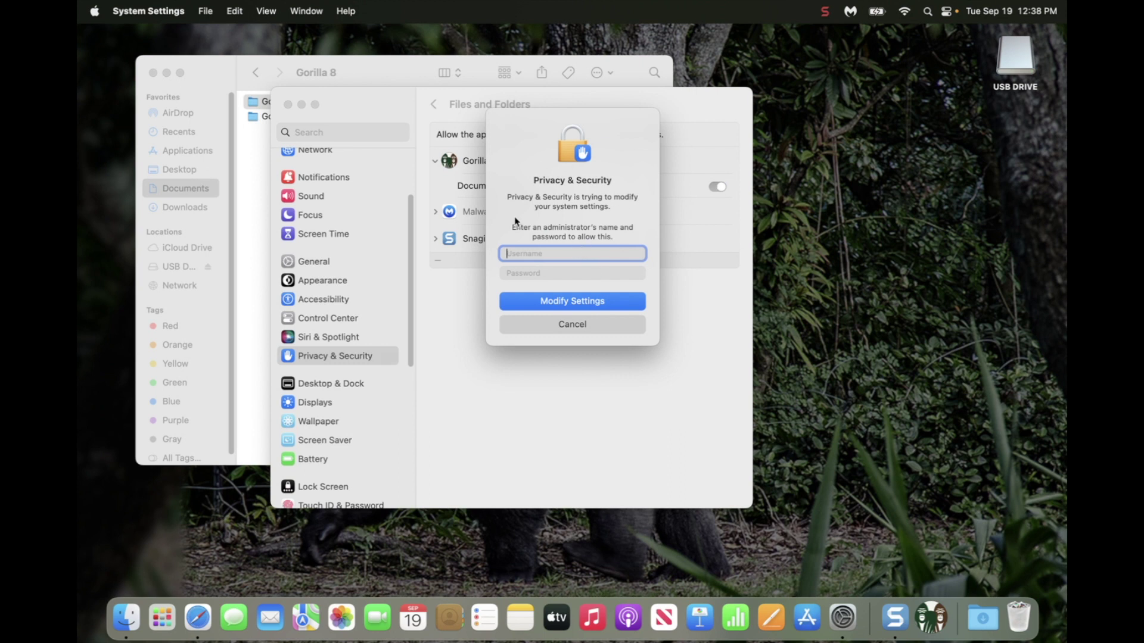
{"action": "left_click", "coordinate": [586, 330]}
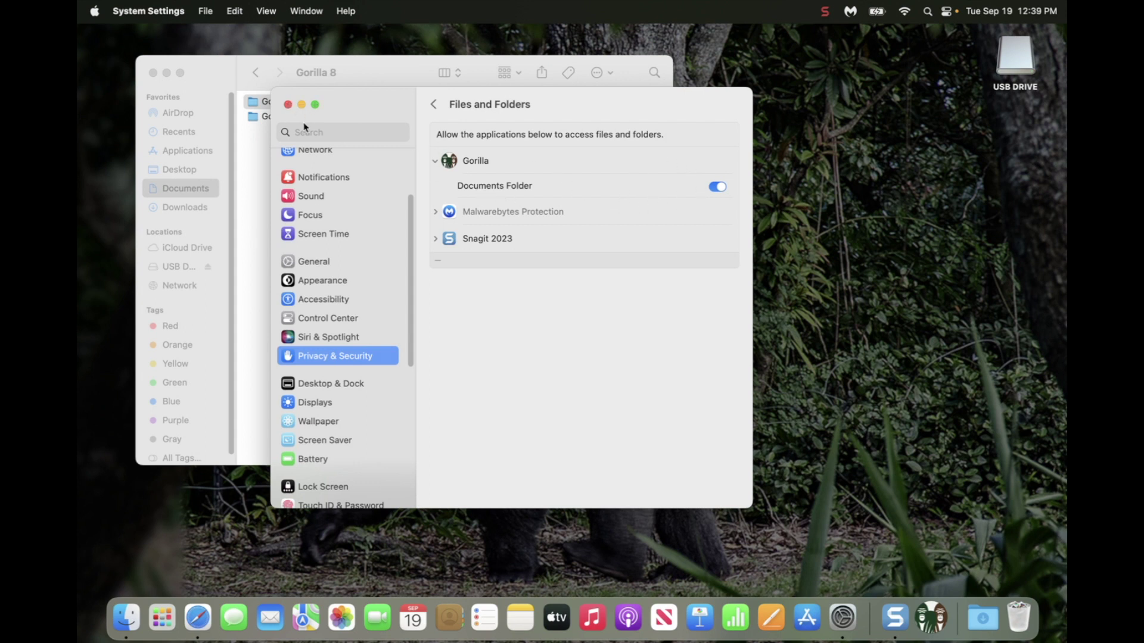
{"action": "left_click", "coordinate": [287, 104]}
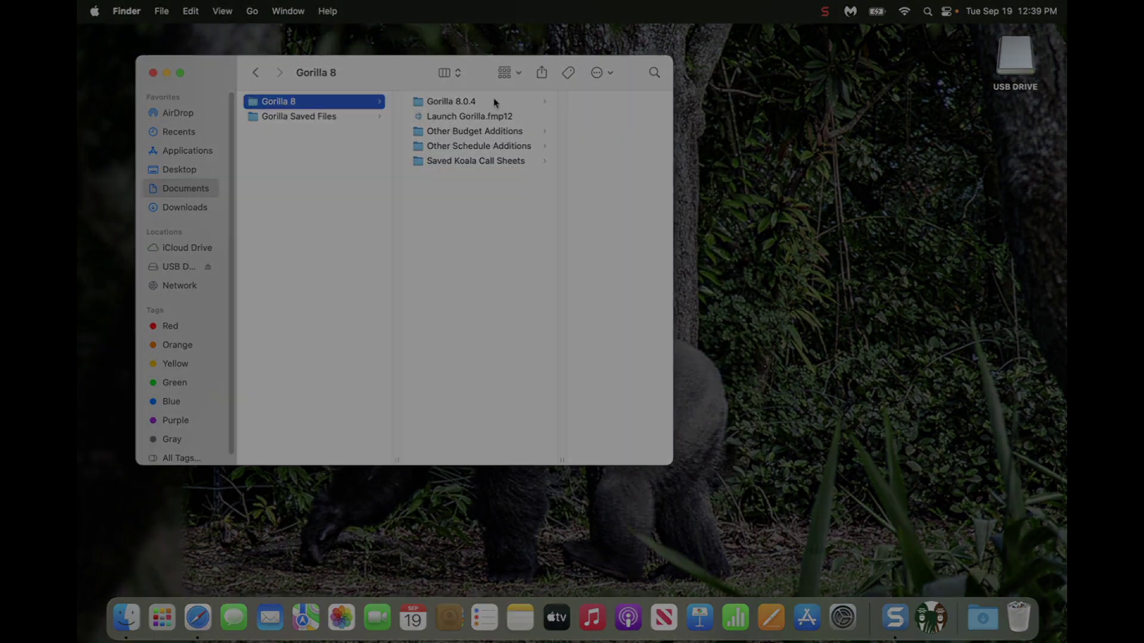